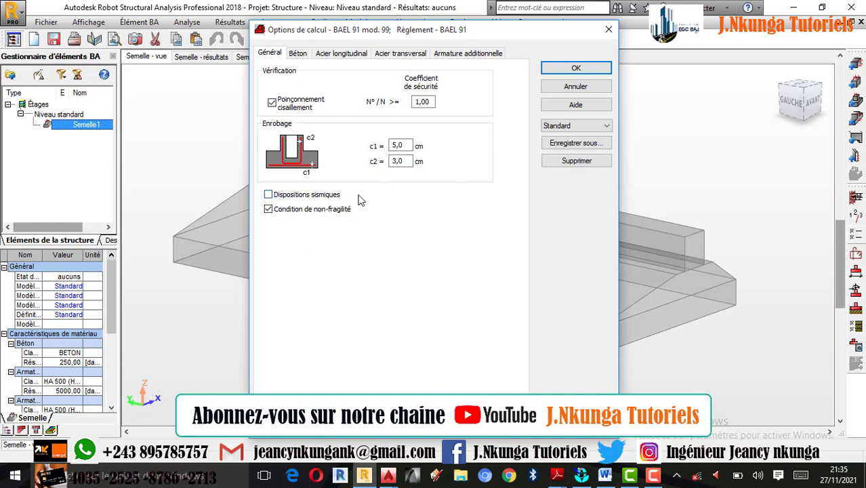
Step: Choose BETON25 as the concrete in the footing's calculation options
{"action": "left_click", "coordinate": [298, 55]}
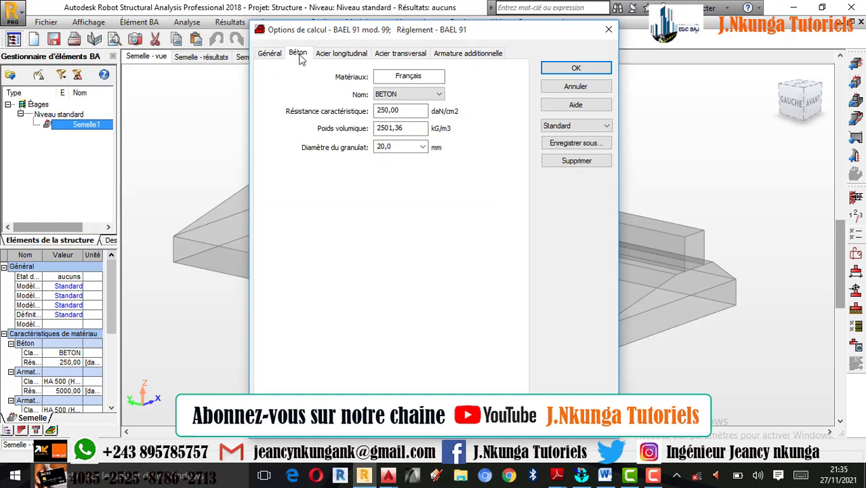
{"action": "left_click", "coordinate": [437, 94]}
{"action": "left_click", "coordinate": [402, 123]}
Step: Set the concrete's unit weight to 2500 kg/m3 and its aggregate diameter to 14 mm
{"action": "left_click", "coordinate": [399, 129]}
{"action": "double_click", "coordinate": [399, 130]}
{"action": "left_click", "coordinate": [511, 280]}
{"action": "left_click", "coordinate": [510, 267]}
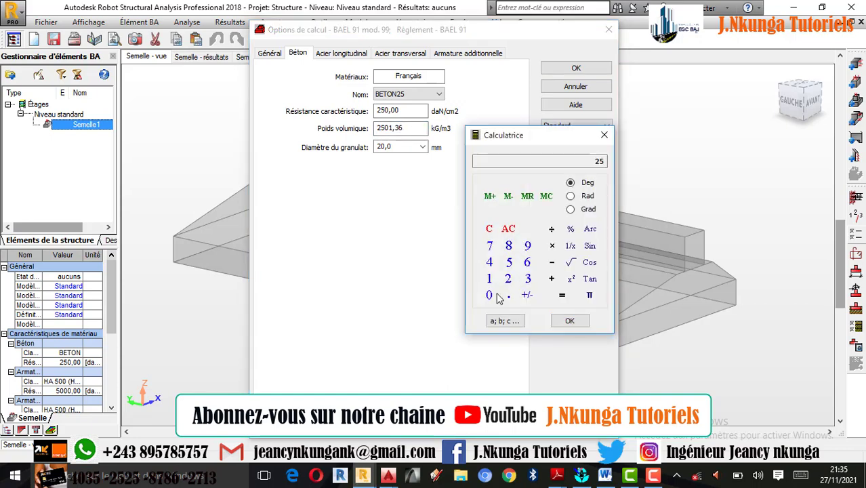
{"action": "left_click", "coordinate": [490, 295]}
{"action": "left_click", "coordinate": [490, 295]}
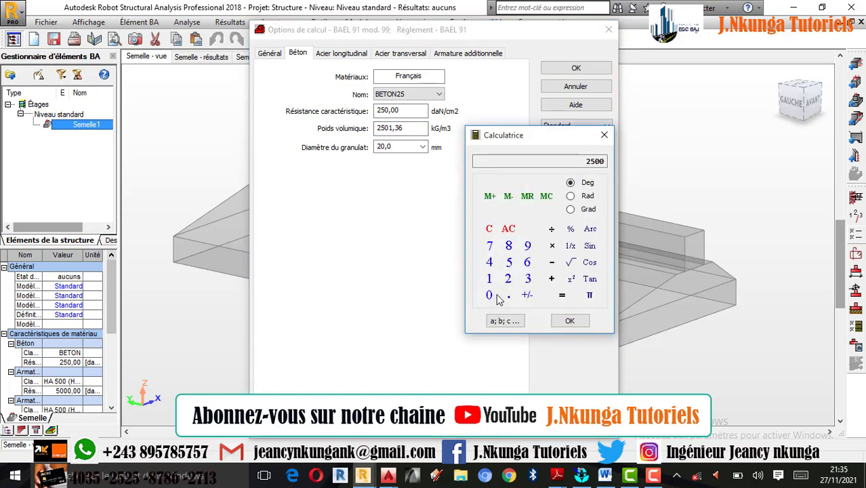
{"action": "left_click", "coordinate": [570, 322]}
{"action": "left_click", "coordinate": [605, 135]}
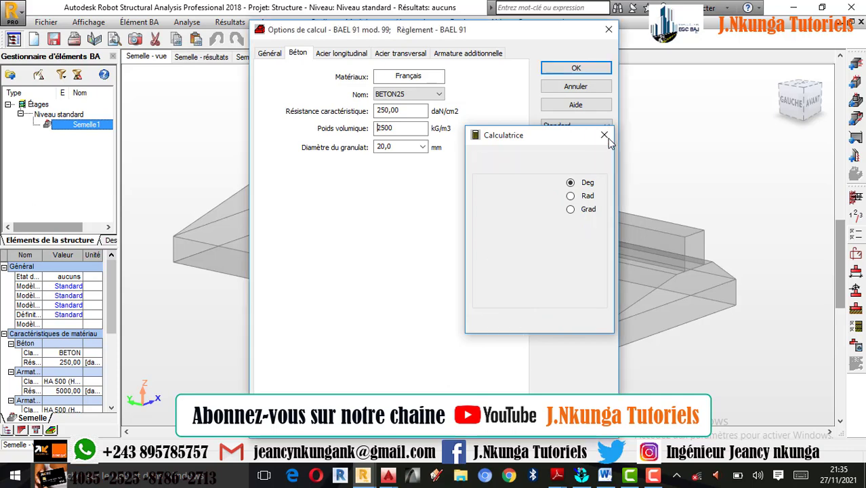
{"action": "left_click", "coordinate": [423, 148]}
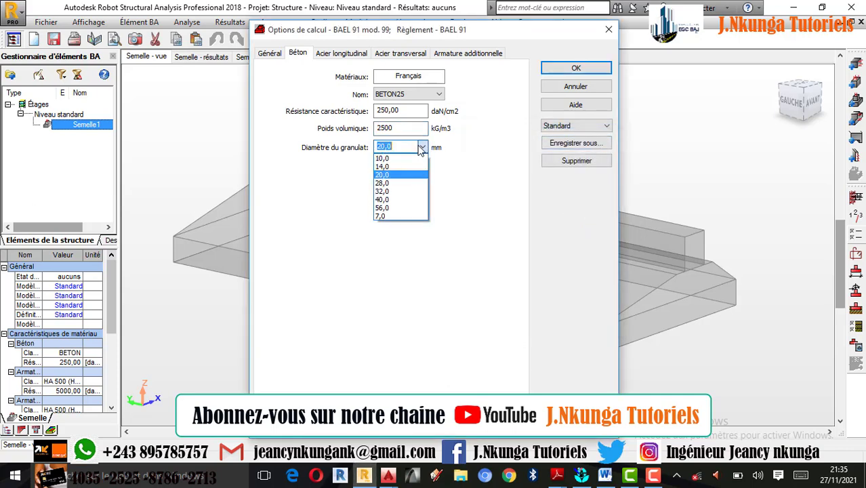
{"action": "left_click", "coordinate": [382, 166]}
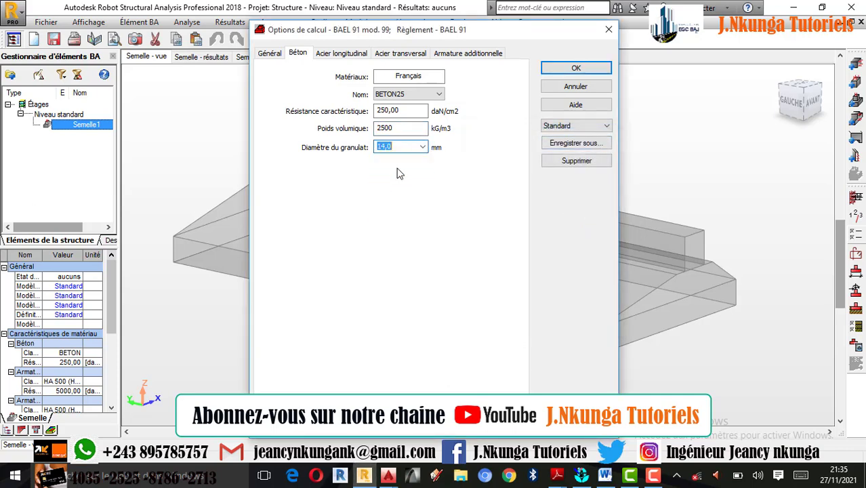
Step: Set the longitudinal steel class to HA 400 and allow only the 12, 14 and 16 mm bars
{"action": "left_click", "coordinate": [334, 59]}
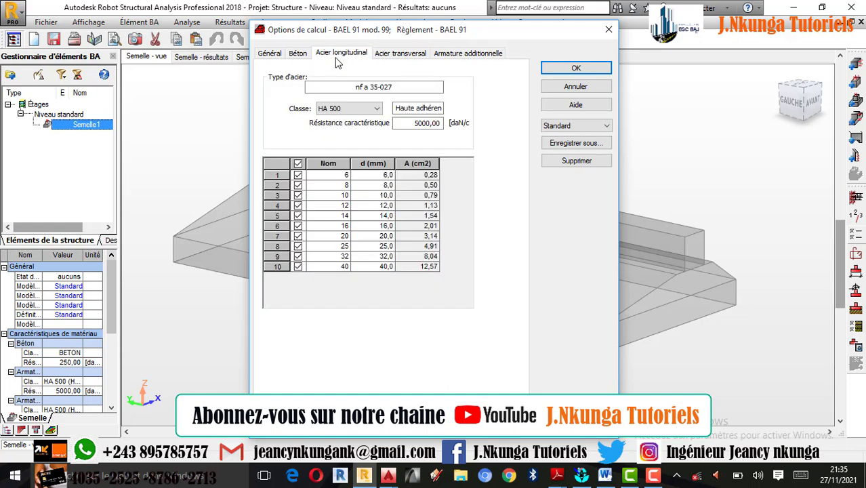
{"action": "left_click", "coordinate": [346, 108]}
{"action": "left_click", "coordinate": [340, 120]}
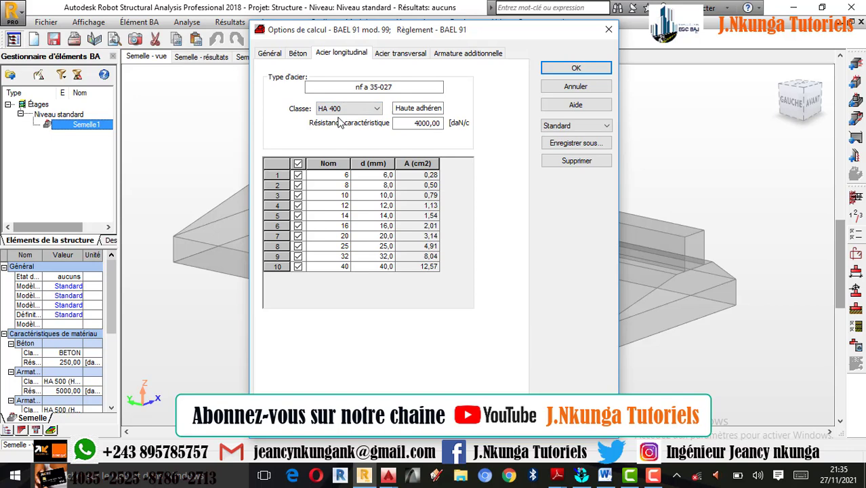
{"action": "left_click", "coordinate": [297, 164]}
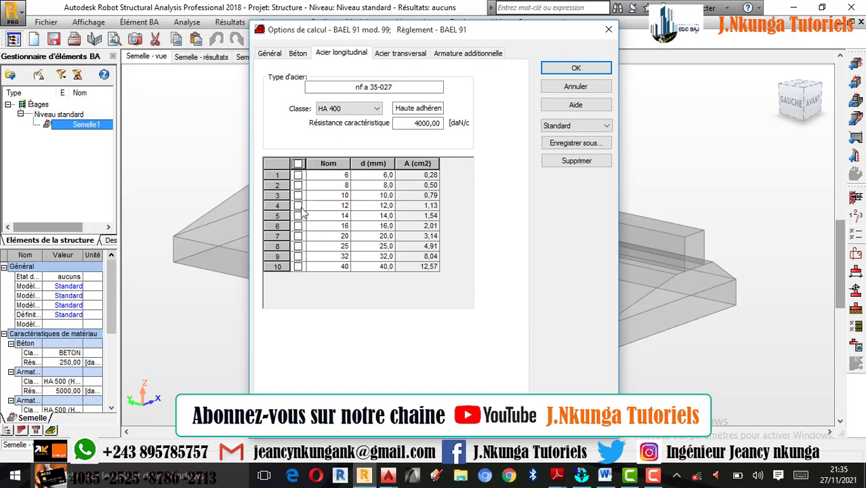
{"action": "left_click", "coordinate": [299, 206]}
{"action": "left_click", "coordinate": [298, 215]}
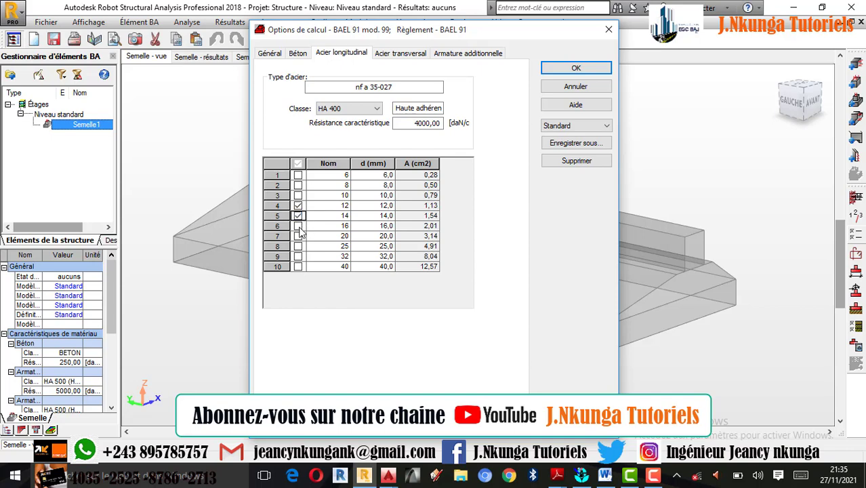
{"action": "left_click", "coordinate": [298, 226]}
Step: Set the transverse steel class to HA 400 and allow only the 12, 14 and 16 mm bars
{"action": "left_click", "coordinate": [402, 54]}
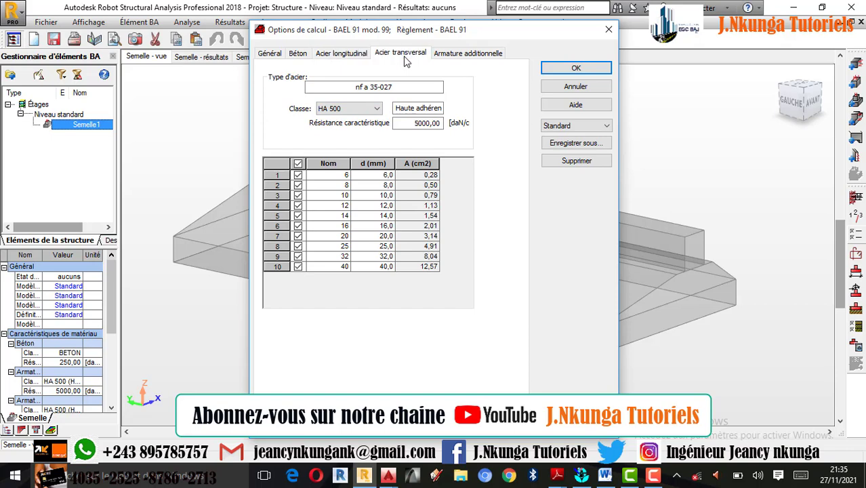
{"action": "left_click", "coordinate": [347, 109]}
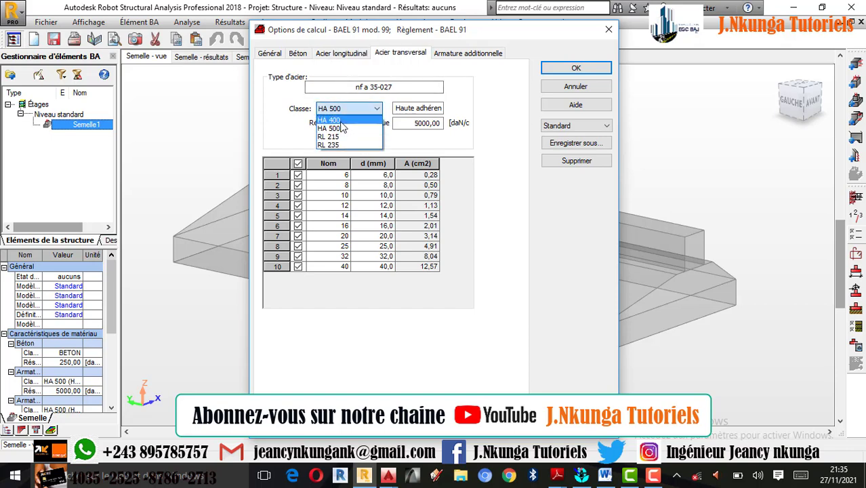
{"action": "left_click", "coordinate": [329, 119]}
{"action": "left_click", "coordinate": [297, 164]}
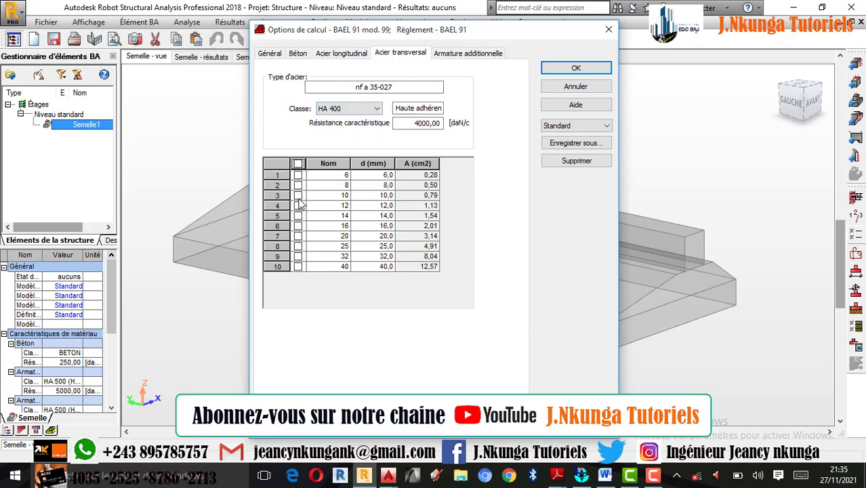
{"action": "left_click", "coordinate": [298, 205]}
{"action": "left_click", "coordinate": [298, 215]}
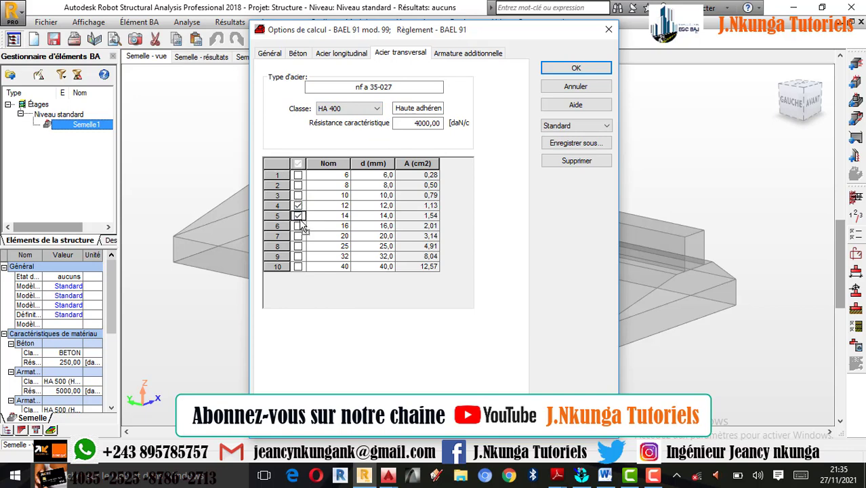
{"action": "left_click", "coordinate": [298, 225]}
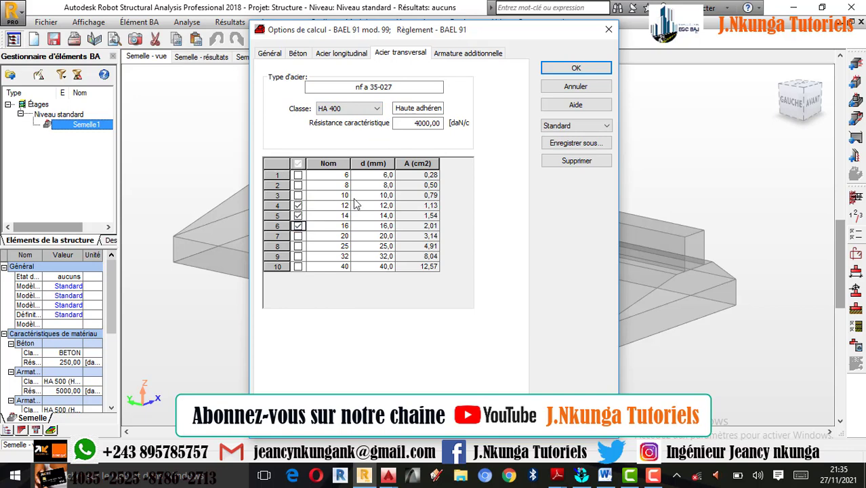
Step: Set the additional reinforcement class to HA 400 and allow only the 12, 14 and 16 mm bars
{"action": "left_click", "coordinate": [466, 54]}
{"action": "left_click", "coordinate": [346, 108]}
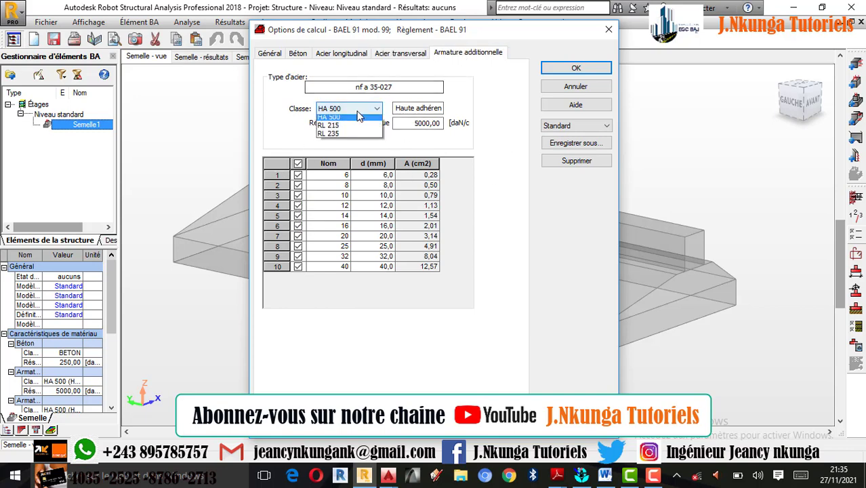
{"action": "left_click", "coordinate": [341, 125]}
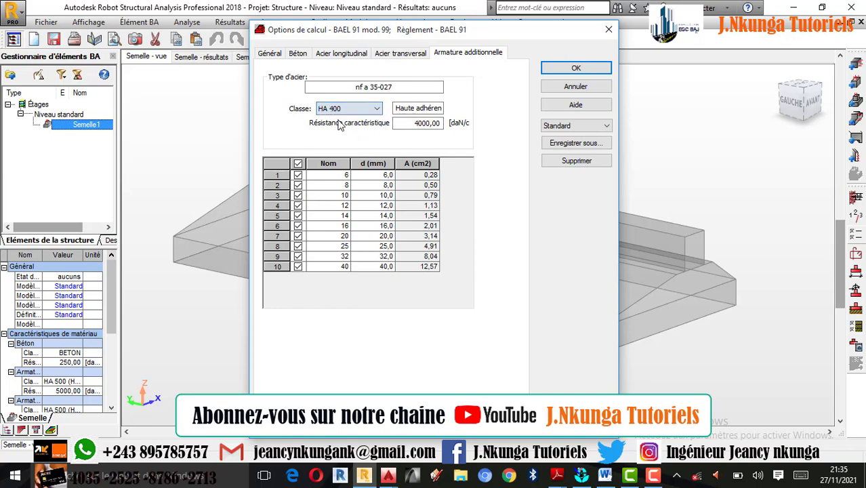
{"action": "left_click", "coordinate": [298, 163]}
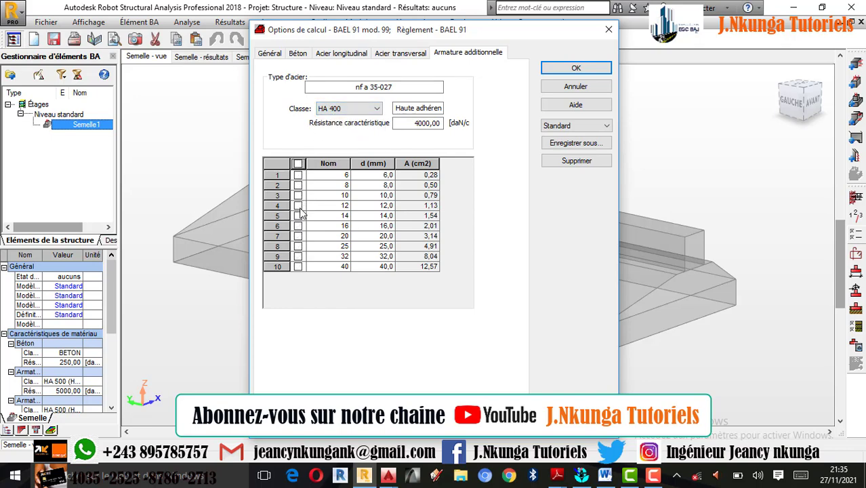
{"action": "left_click", "coordinate": [299, 205]}
{"action": "left_click", "coordinate": [298, 215]}
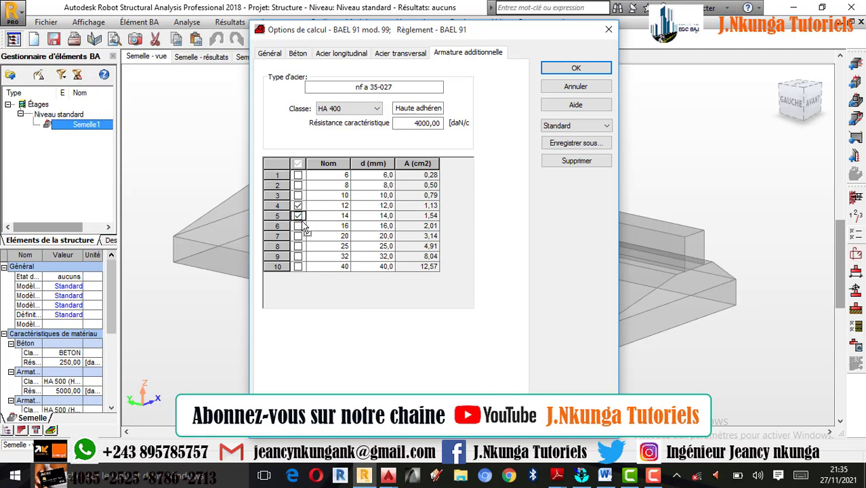
{"action": "left_click", "coordinate": [299, 226]}
Step: Save the calculation options as "Option de calcul de la semelle filante" and apply them to the footing
{"action": "left_click", "coordinate": [570, 145]}
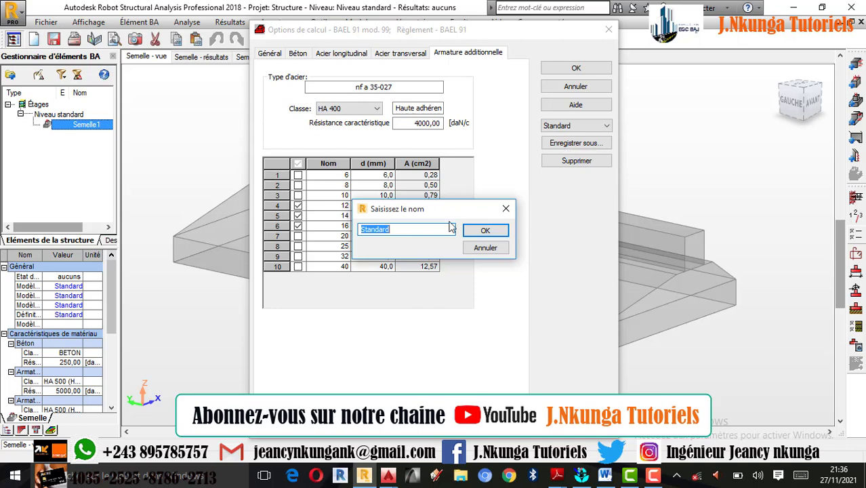
{"action": "type", "text": "q"}
{"action": "key", "text": "BackSpace"}
{"action": "type", "text": "Op"}
{"action": "type", "text": "tion de calcul de la se"}
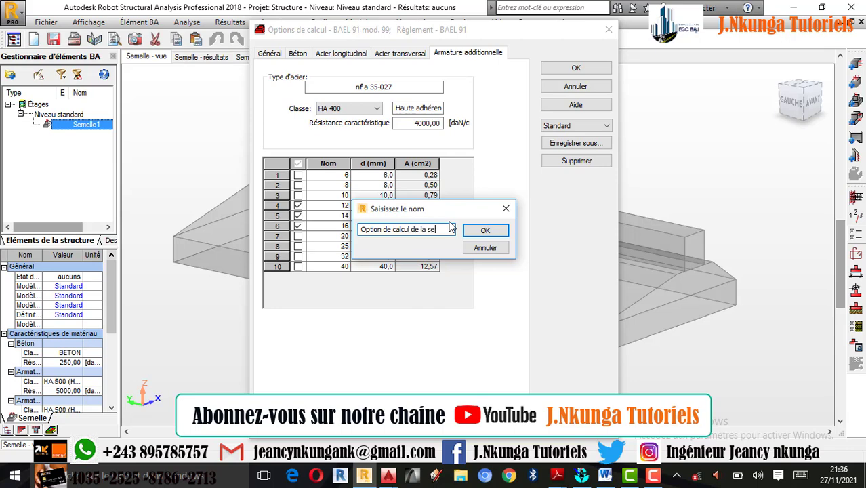
{"action": "type", "text": "melle "}
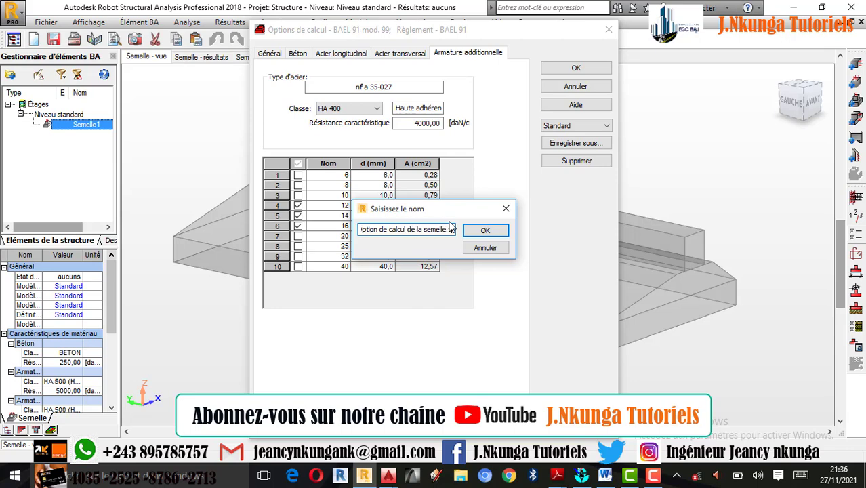
{"action": "type", "text": "filante"}
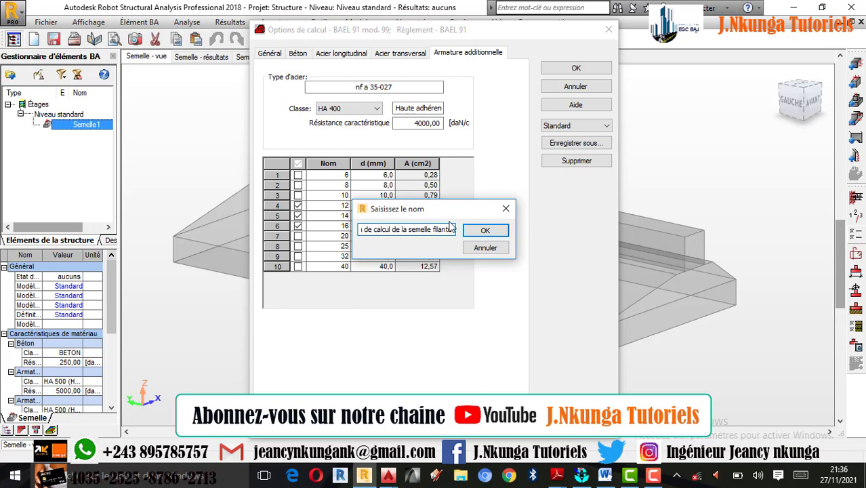
{"action": "left_click", "coordinate": [499, 235]}
{"action": "left_click", "coordinate": [576, 69]}
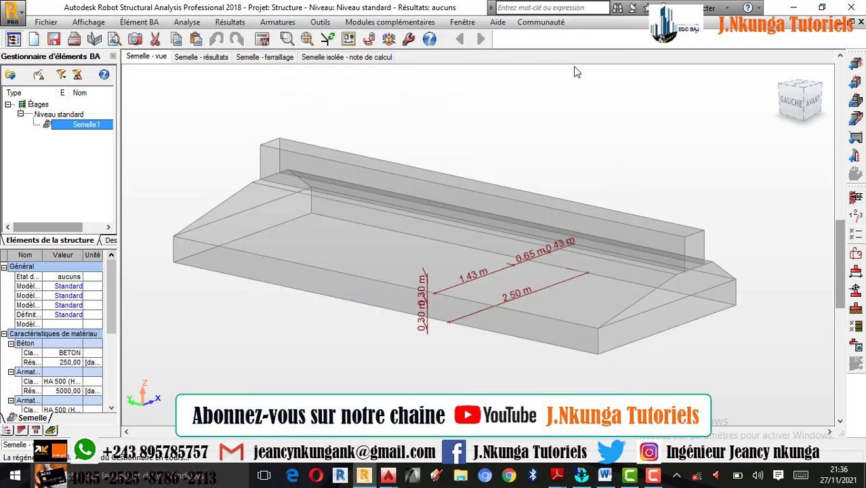
Step: In the reinforcement layout's advanced footing options, choose the continuous footing type and set the upper bars (Aciers supérieurs) to Oui
{"action": "middle_click_drag", "start_coordinate": [603, 156], "coordinate": [732, 244], "text": "shift"}
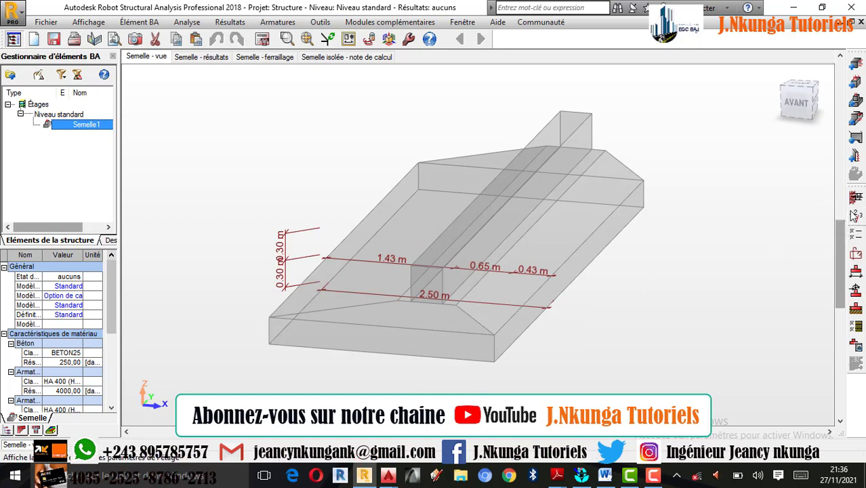
{"action": "left_click", "coordinate": [855, 254]}
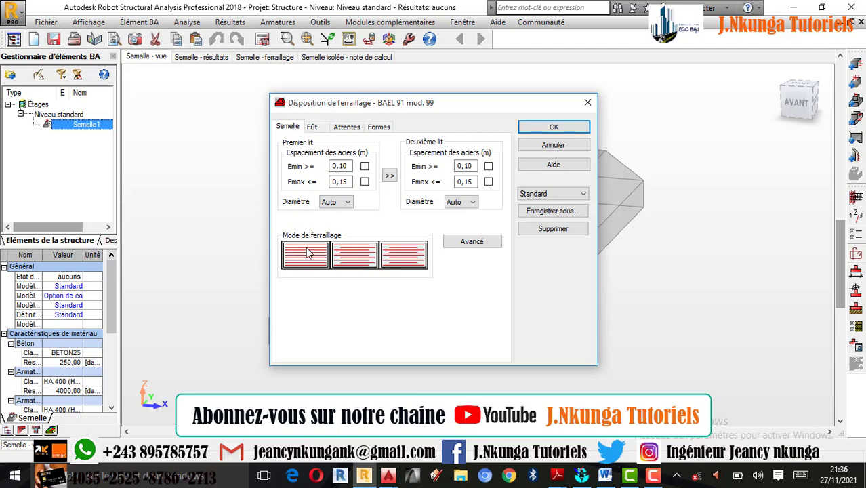
{"action": "left_click", "coordinate": [473, 243]}
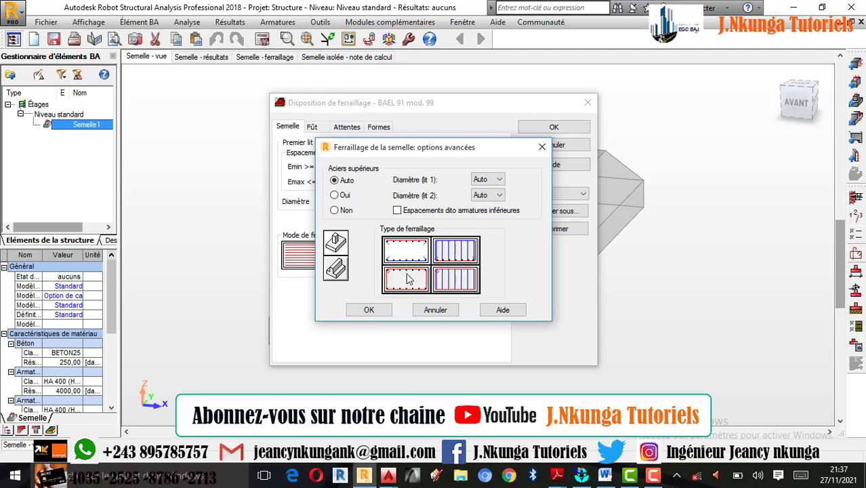
{"action": "left_click", "coordinate": [337, 271]}
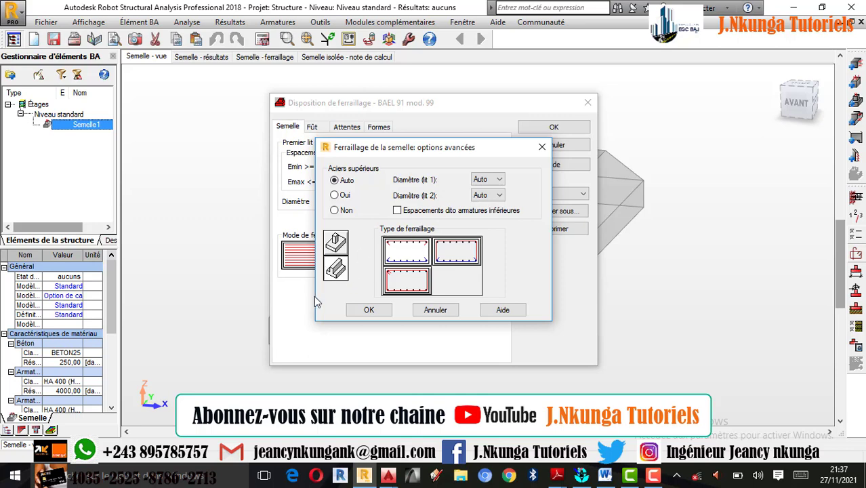
{"action": "left_click", "coordinate": [337, 245]}
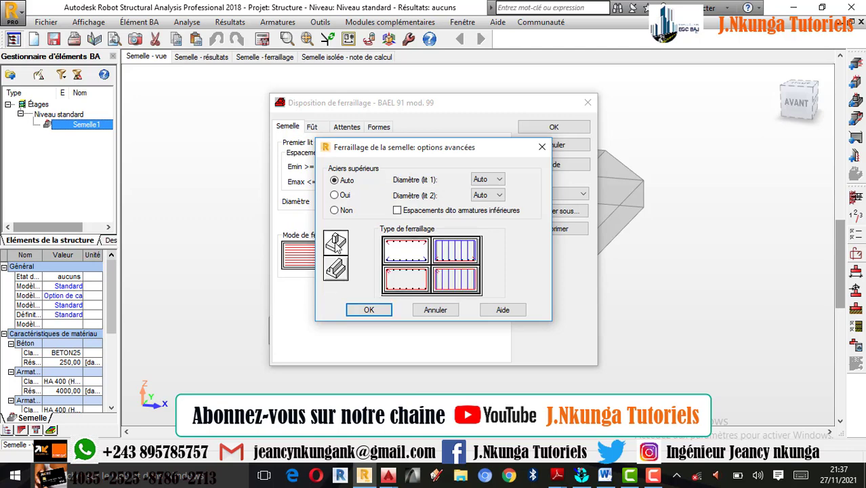
{"action": "left_click", "coordinate": [338, 269]}
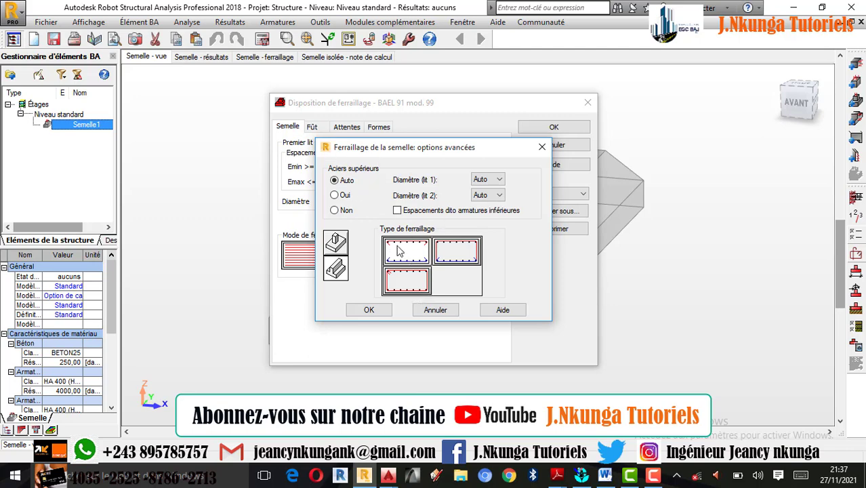
{"action": "left_click", "coordinate": [334, 195]}
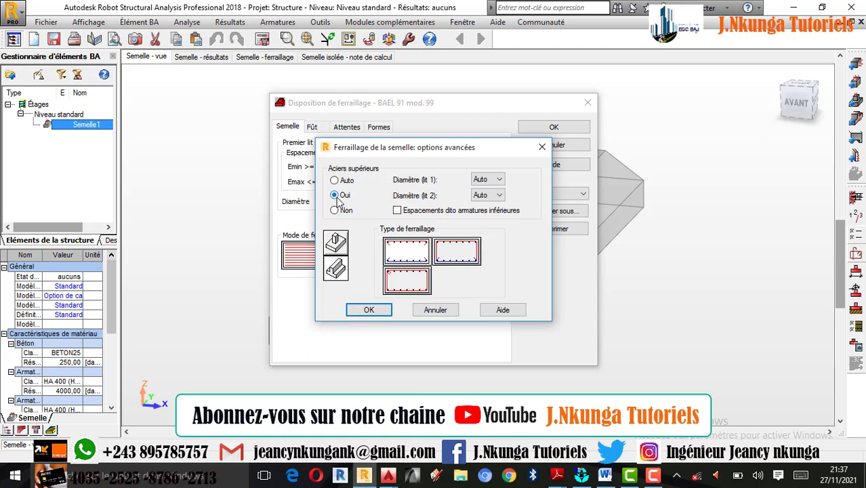
{"action": "left_click", "coordinate": [370, 311]}
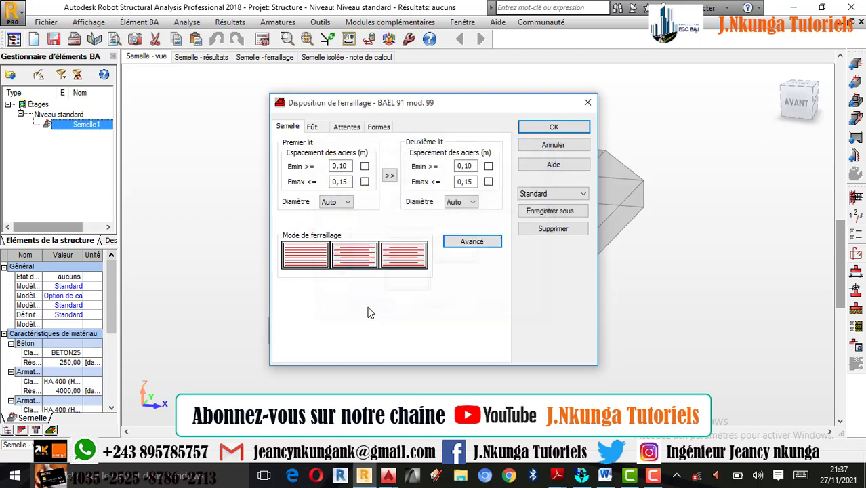
Step: Select the second of the three reinforcement modes for the stem (Fût)
{"action": "left_click", "coordinate": [312, 128]}
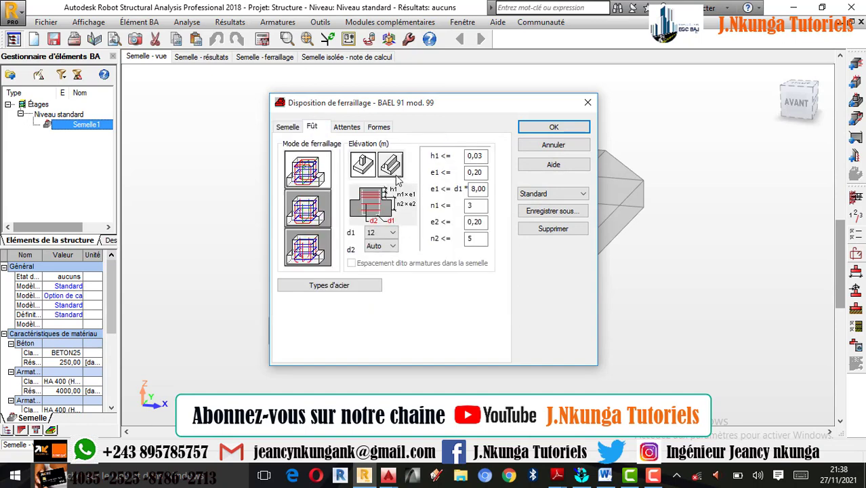
{"action": "left_click", "coordinate": [328, 211]}
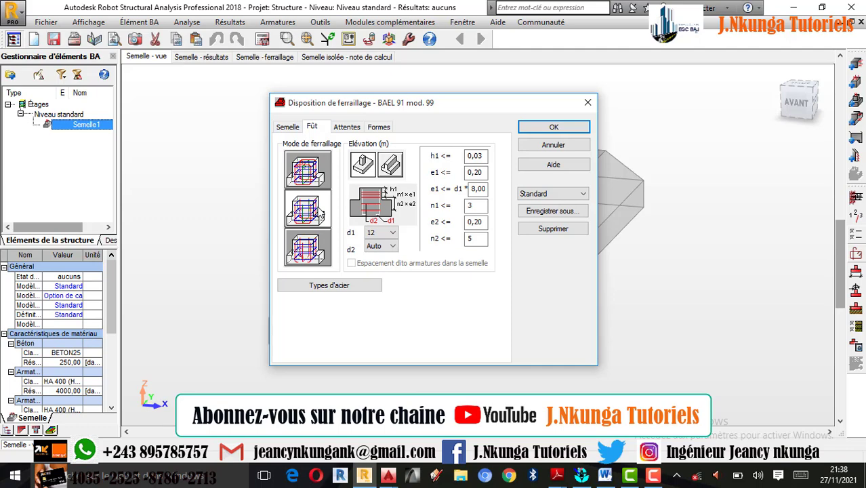
Step: Open the starter bar (Attentes) settings and switch to the Windows Calculator (Calculatrice)
{"action": "left_click", "coordinate": [344, 129]}
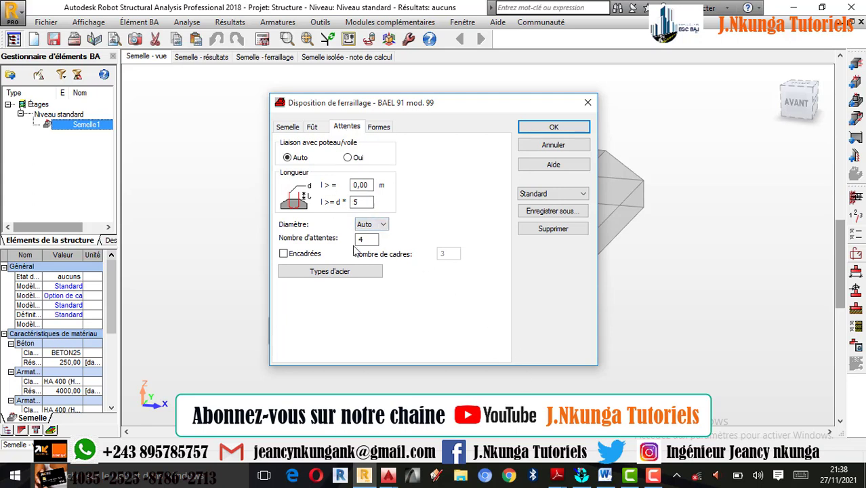
{"action": "left_click", "coordinate": [653, 478]}
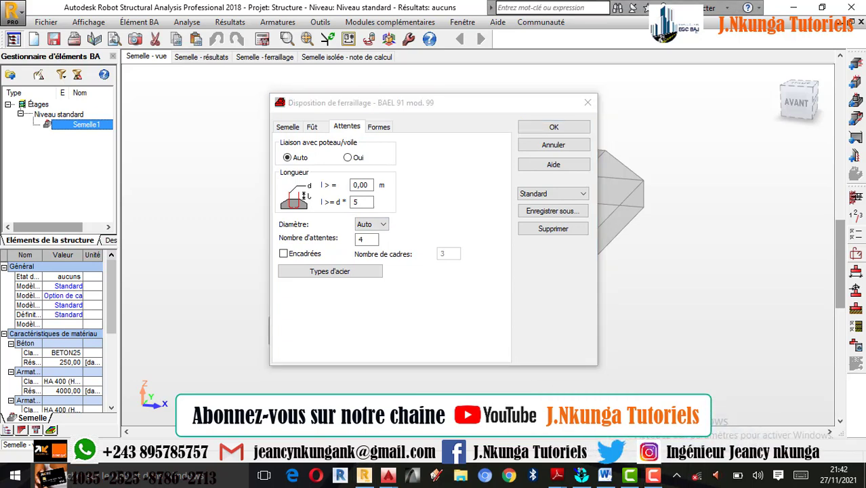
{"action": "left_click", "coordinate": [121, 478]}
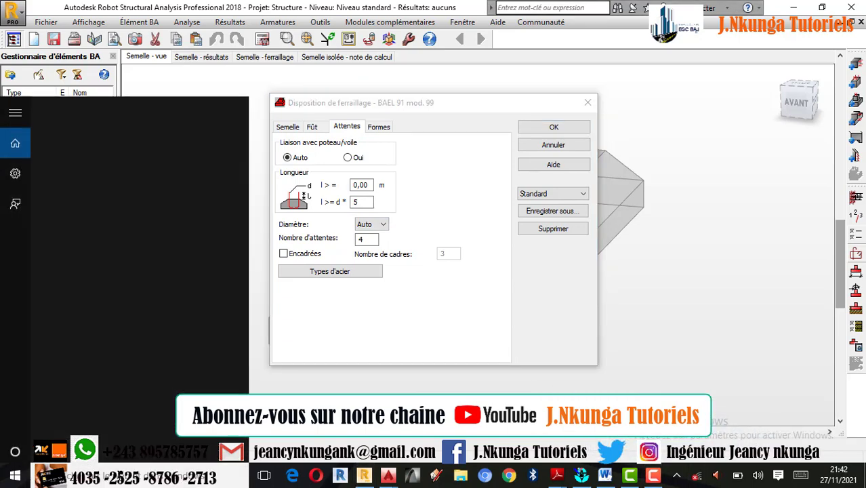
{"action": "type", "text": "c"}
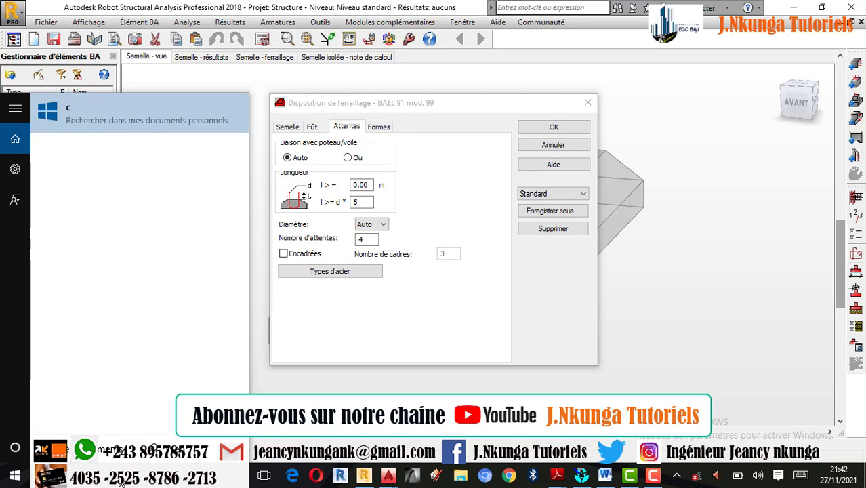
{"action": "type", "text": "al"}
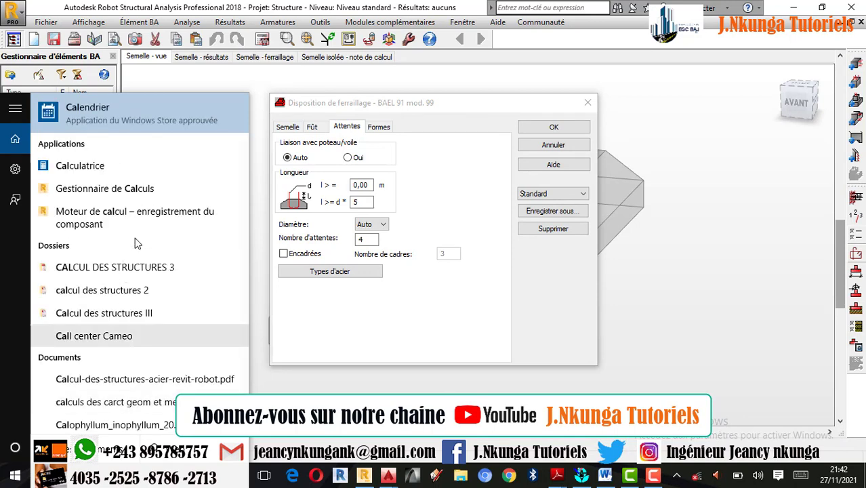
{"action": "left_click", "coordinate": [80, 166]}
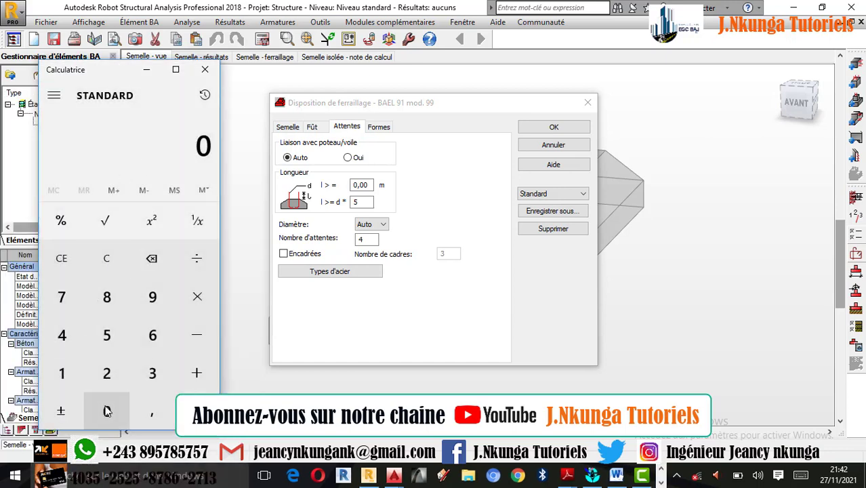
Step: Calculate 0,014 × 5 for the starter bar length
{"action": "left_click", "coordinate": [150, 415]}
{"action": "left_click", "coordinate": [105, 417]}
{"action": "left_click", "coordinate": [68, 383]}
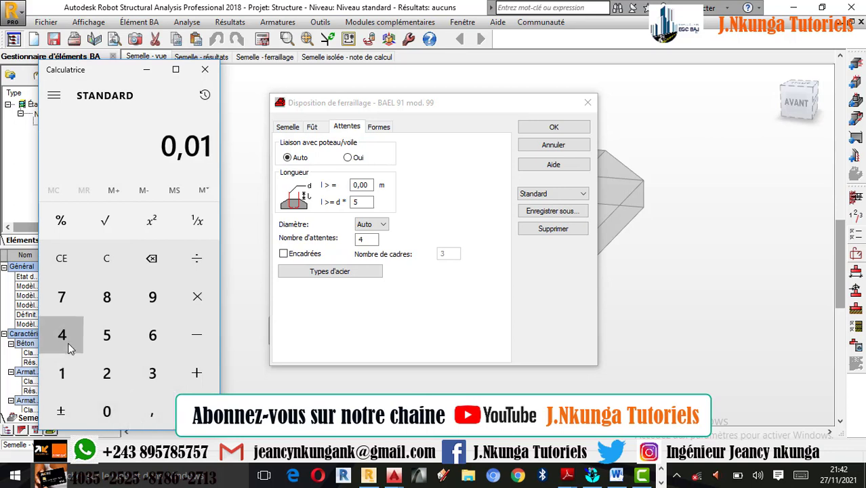
{"action": "left_click", "coordinate": [68, 339]}
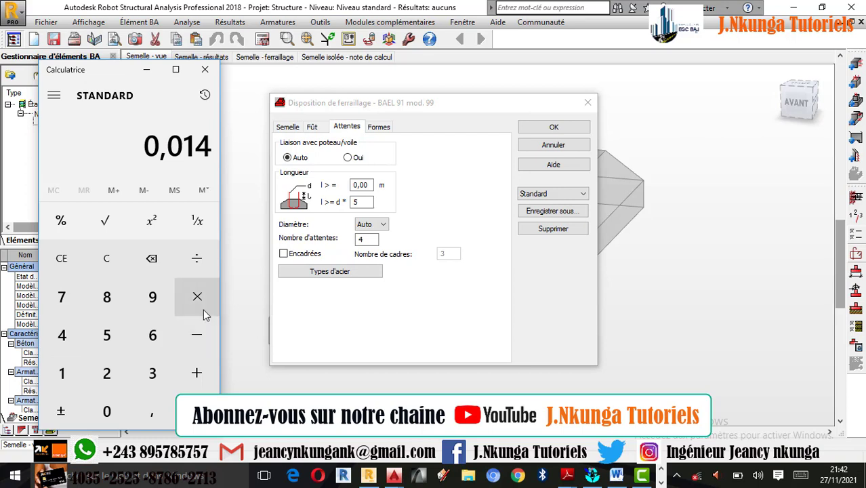
{"action": "left_click", "coordinate": [193, 306]}
{"action": "left_click", "coordinate": [108, 335]}
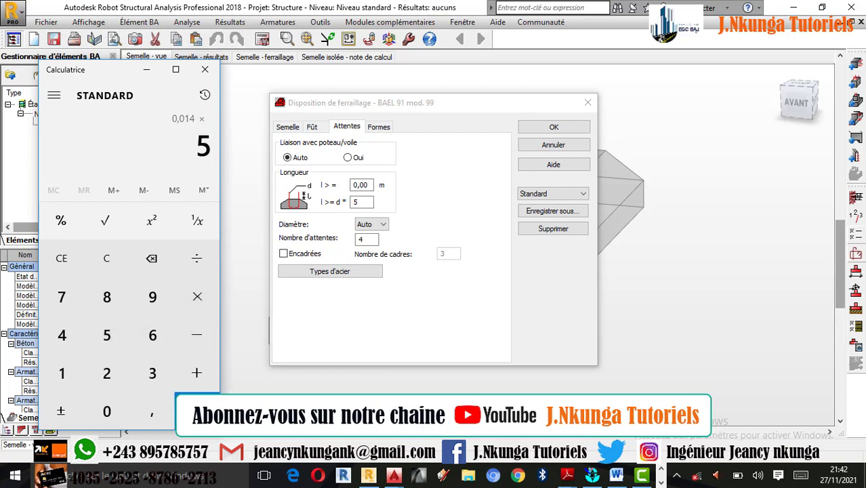
{"action": "left_click", "coordinate": [197, 411]}
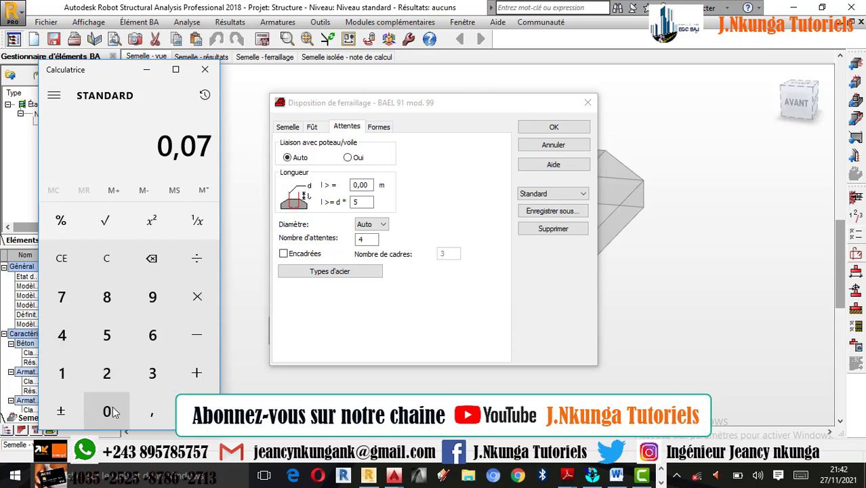
Step: Clear the calculator and calculate 0,14 × 5 for the starter bar length
{"action": "left_click", "coordinate": [104, 270]}
{"action": "left_click", "coordinate": [149, 411]}
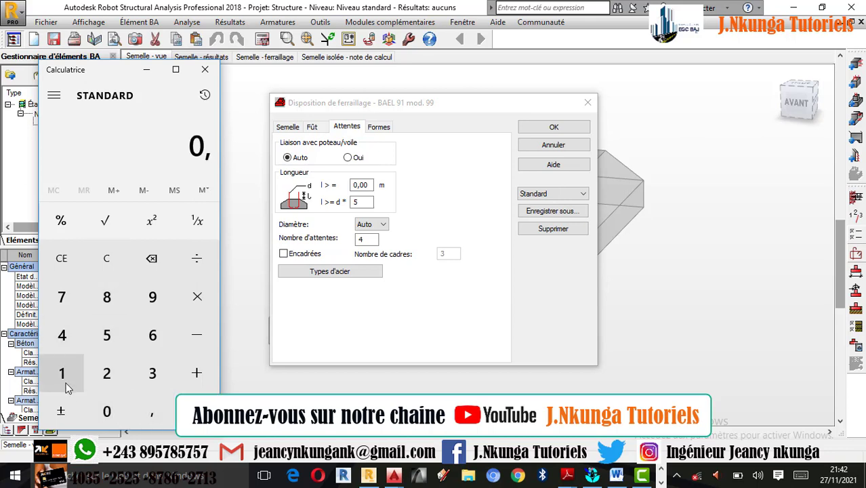
{"action": "left_click", "coordinate": [67, 375]}
{"action": "left_click", "coordinate": [65, 335]}
{"action": "left_click", "coordinate": [200, 305]}
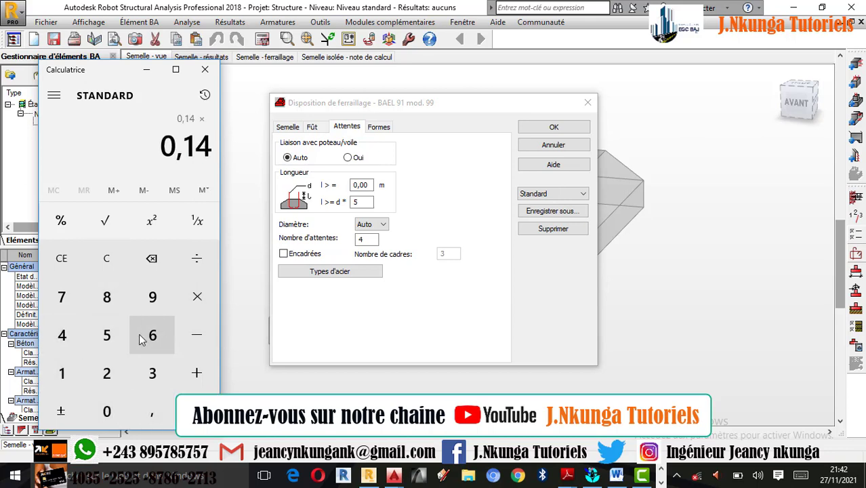
{"action": "left_click", "coordinate": [106, 334]}
{"action": "left_click", "coordinate": [197, 411]}
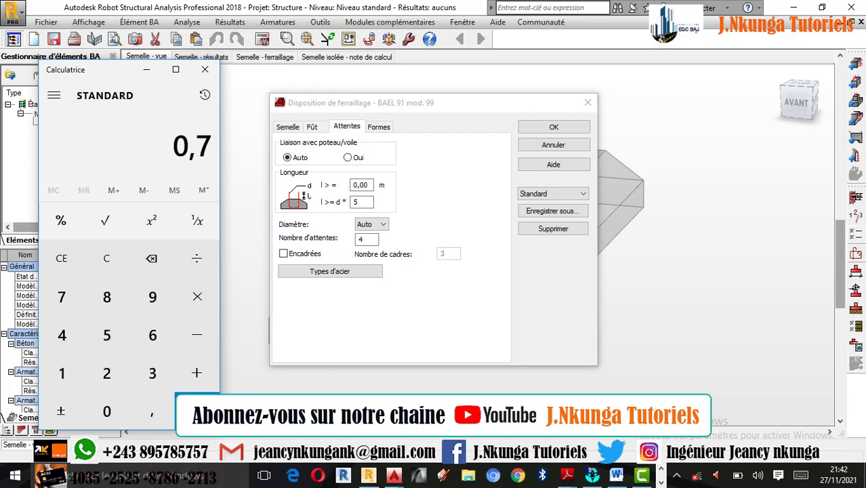
Step: Return to Robot Structural Analysis and set the minimum starter bar length to 0,7 m, keeping the diameter on Auto
{"action": "left_click", "coordinate": [371, 187]}
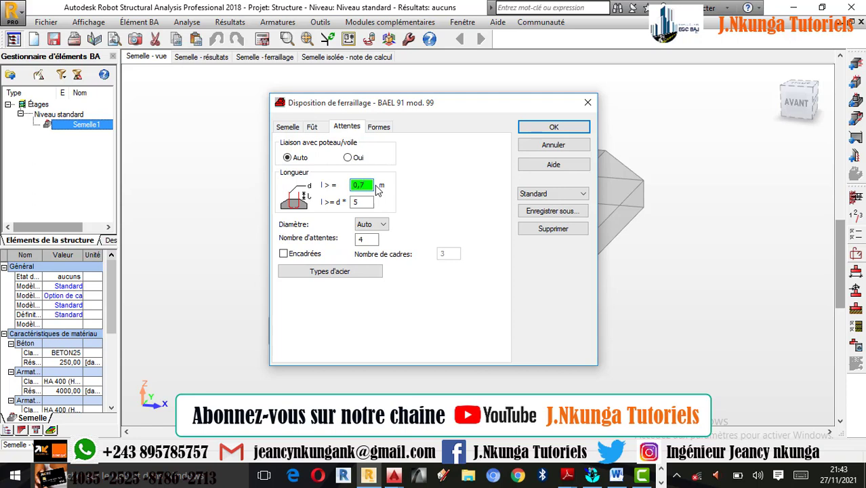
{"action": "type", "text": "0,7"}
{"action": "left_click", "coordinate": [383, 224]}
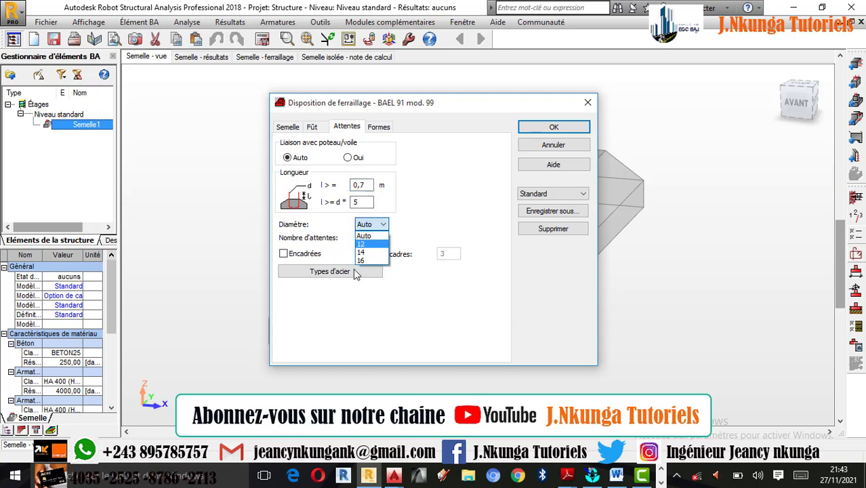
{"action": "left_click", "coordinate": [380, 131]}
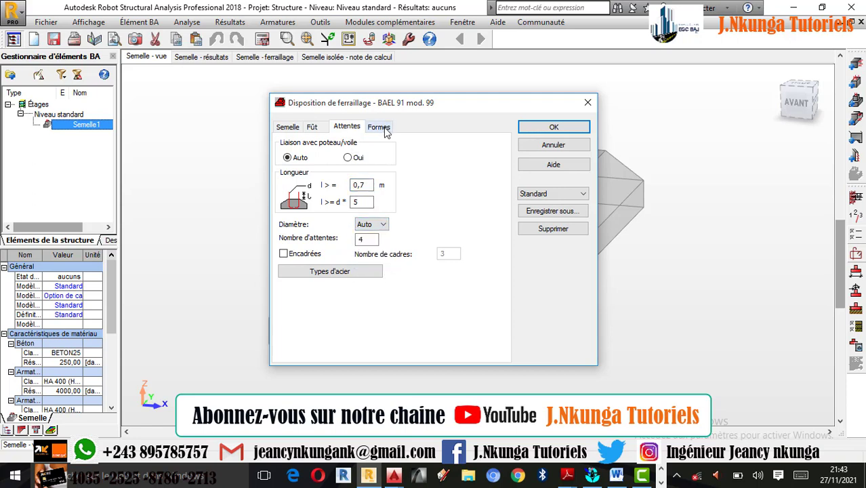
Step: Set both the left and right hooks of the main bar (Barre principale) shape to 90,0 degrees
{"action": "left_click", "coordinate": [381, 131]}
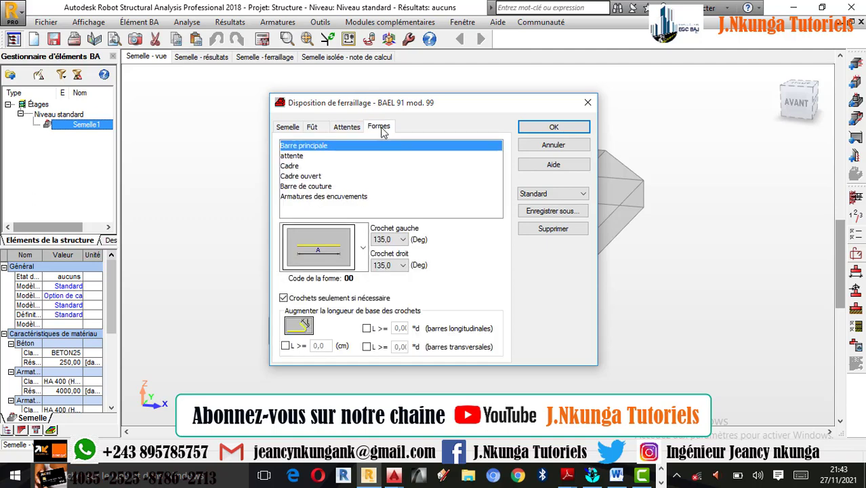
{"action": "left_click", "coordinate": [402, 239]}
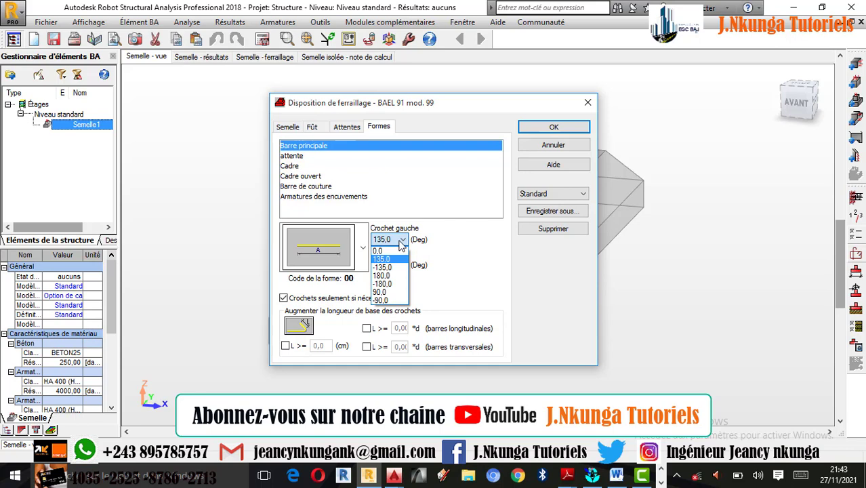
{"action": "left_click", "coordinate": [388, 293]}
{"action": "left_click", "coordinate": [393, 265]}
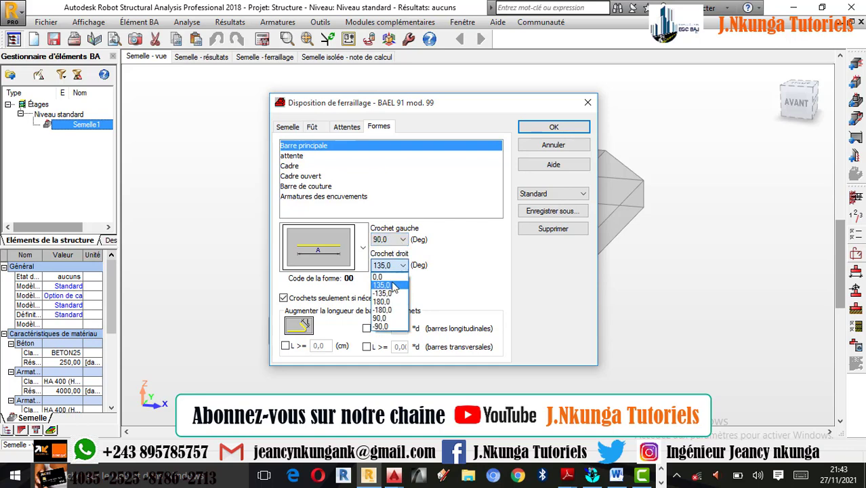
{"action": "left_click", "coordinate": [388, 318]}
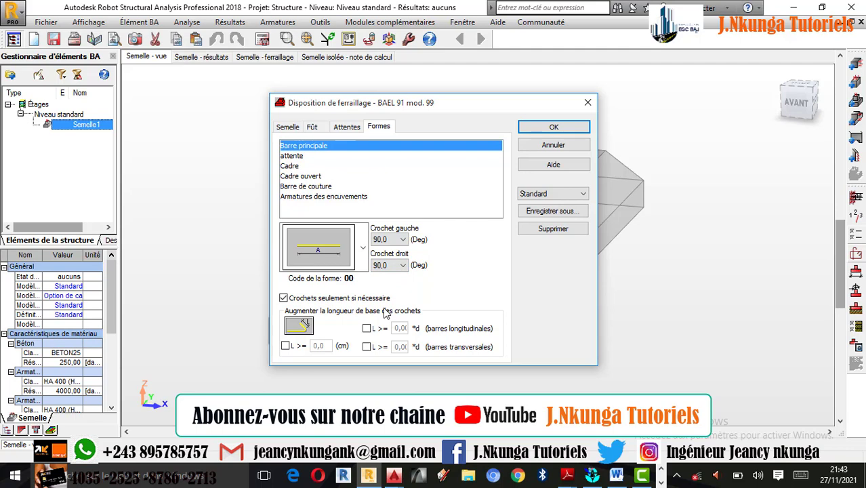
Step: Disable hooks only if necessary, set the minimum hook base length to 5 cm, and apply the reinforcement layout
{"action": "left_click", "coordinate": [284, 298]}
{"action": "left_click", "coordinate": [285, 346]}
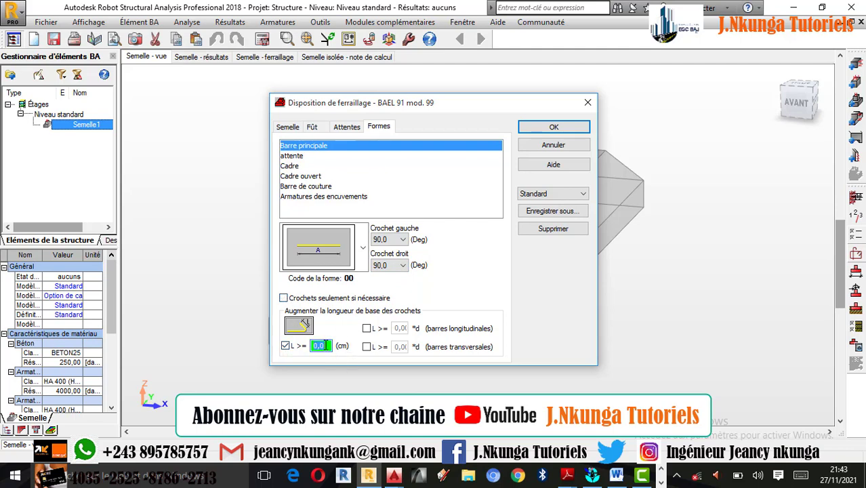
{"action": "left_click", "coordinate": [326, 346]}
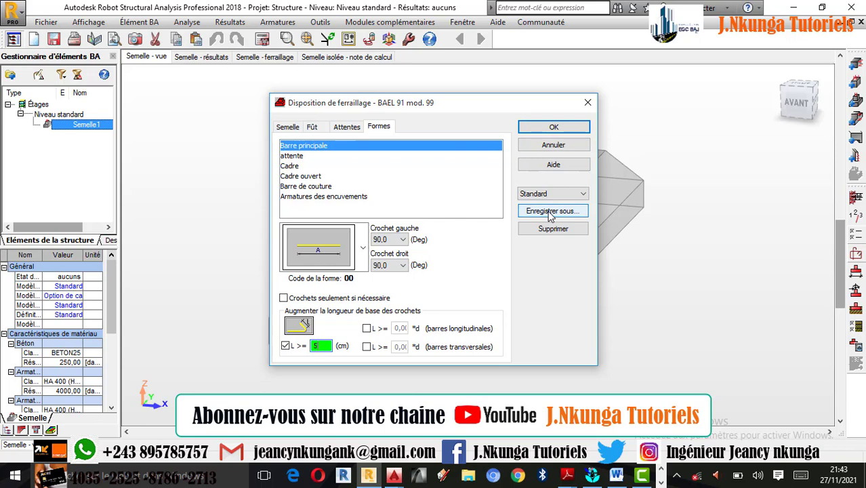
{"action": "left_click", "coordinate": [554, 128]}
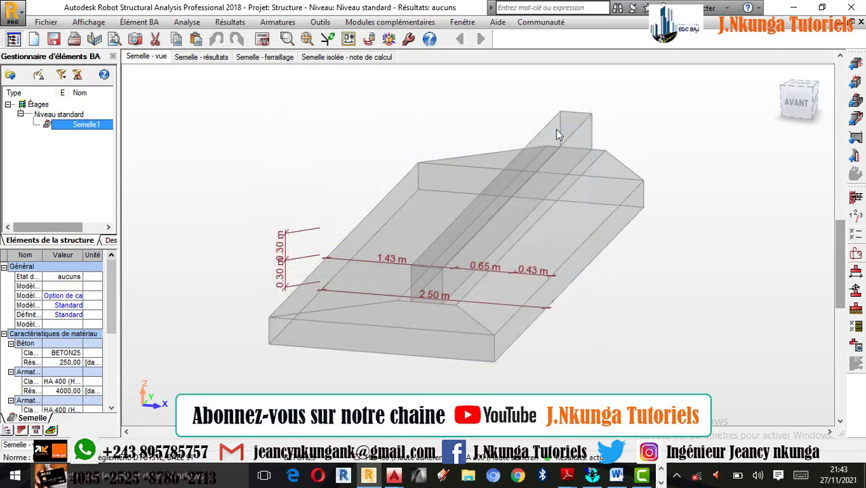
Step: Open the load definition (Charge) for the continuous footing
{"action": "scroll", "coordinate": [537, 217], "scroll_direction": "up", "scroll_amount": 1}
{"action": "left_click_drag", "start_coordinate": [514, 254], "coordinate": [556, 267]}
{"action": "scroll", "coordinate": [573, 263], "scroll_direction": "down", "scroll_amount": 2}
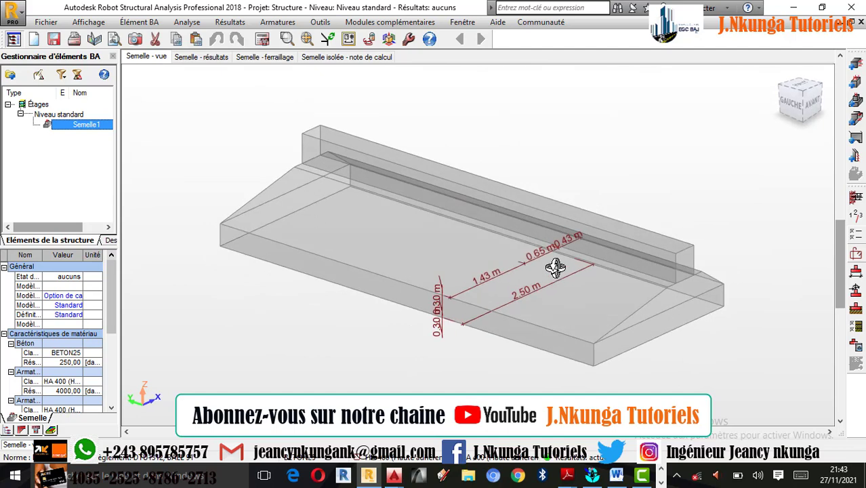
{"action": "left_click", "coordinate": [855, 291]}
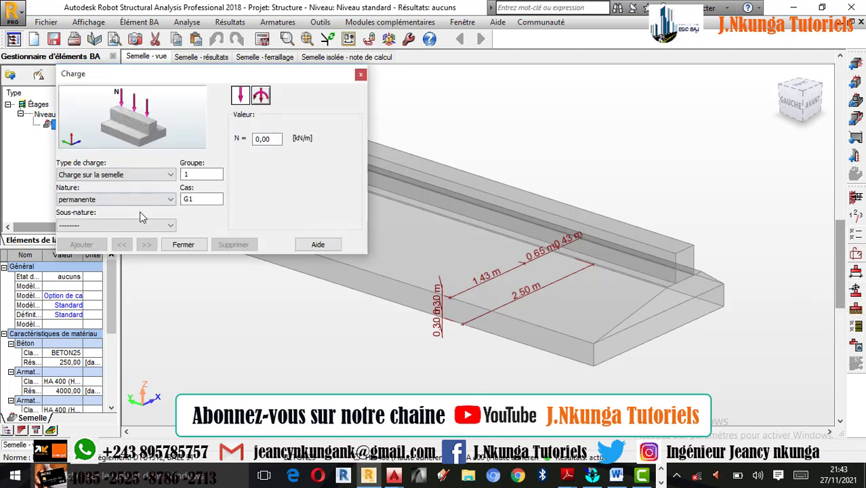
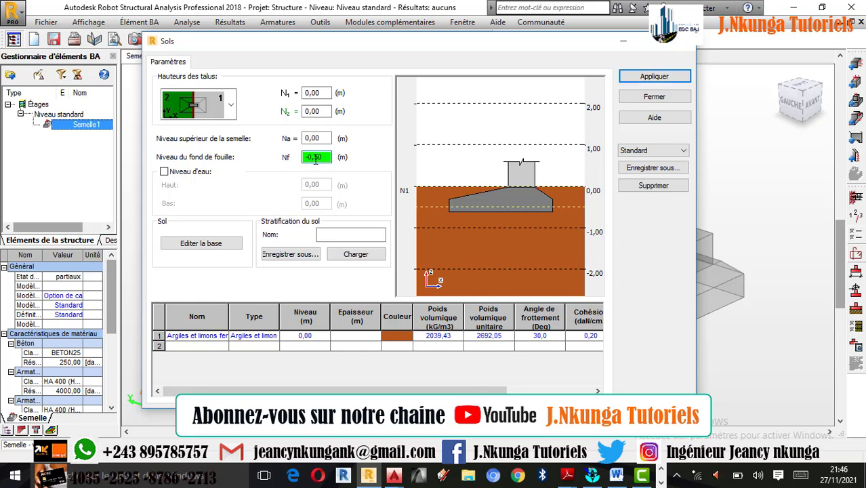
Step: Set the excavation bottom level Nf to -2,00 m and enable the water level with Haut 2,50 m and Bas 1,00 m
{"action": "key", "text": "BackSpace"}
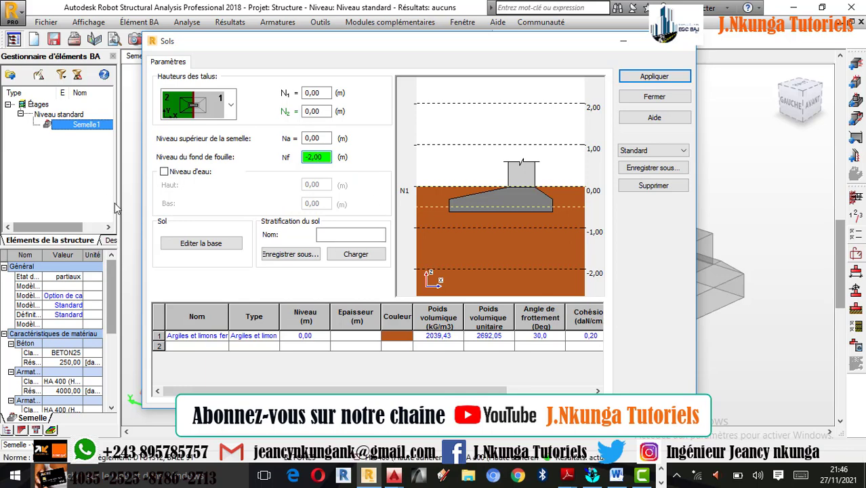
{"action": "left_click", "coordinate": [165, 172]}
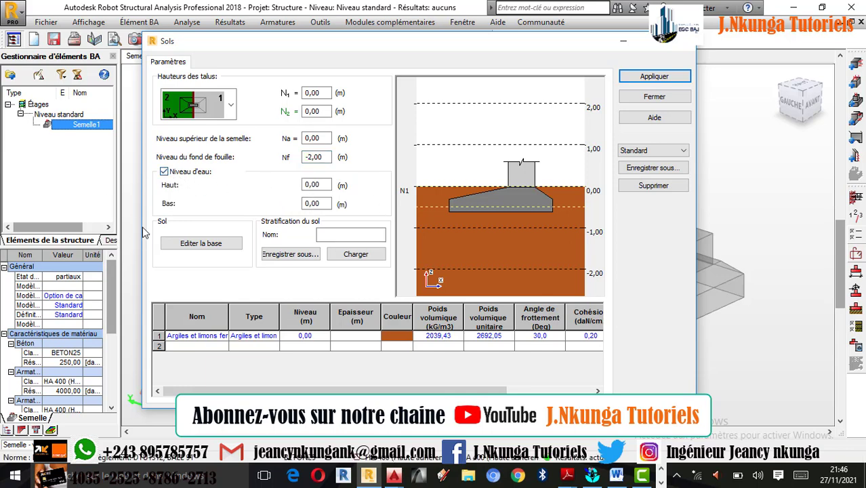
{"action": "left_click", "coordinate": [311, 185]}
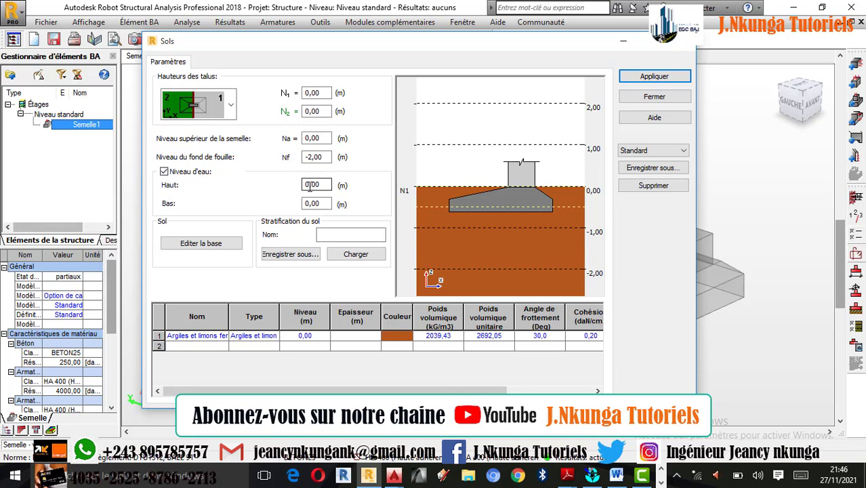
{"action": "double_click", "coordinate": [309, 186]}
{"action": "key", "text": "BackSpace"}
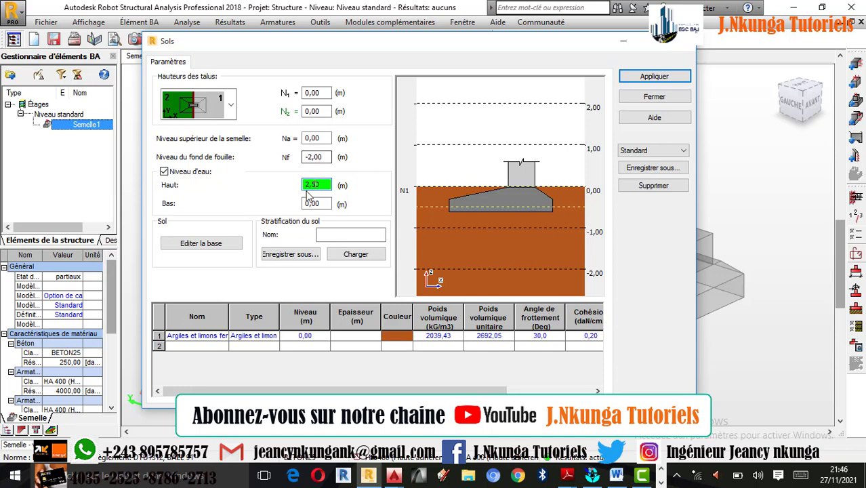
{"action": "type", "text": "0"}
{"action": "left_click", "coordinate": [310, 205]}
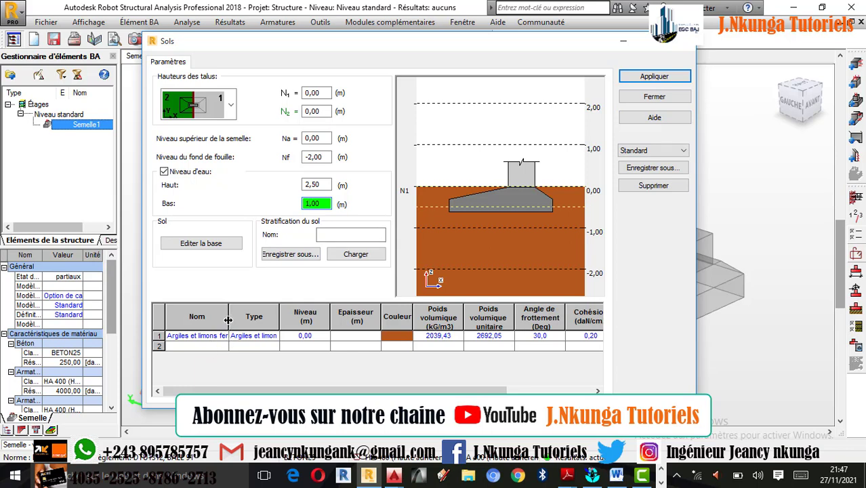
Step: Widen the name column of the soil table and set the first layer to Sables et graves lâches
{"action": "left_click_drag", "start_coordinate": [228, 317], "coordinate": [251, 316]}
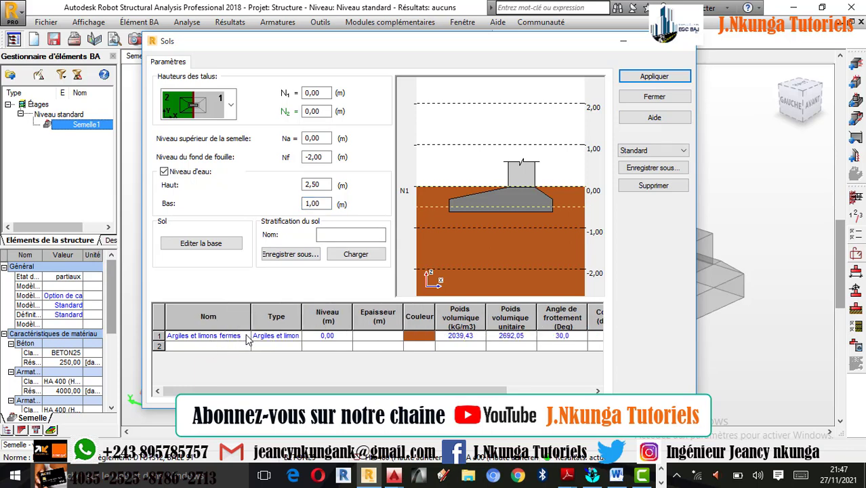
{"action": "left_click", "coordinate": [245, 336]}
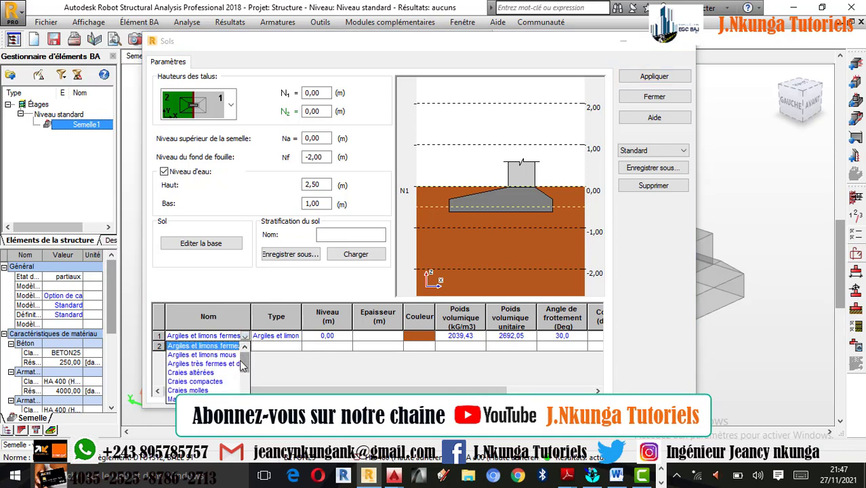
{"action": "left_click", "coordinate": [244, 398]}
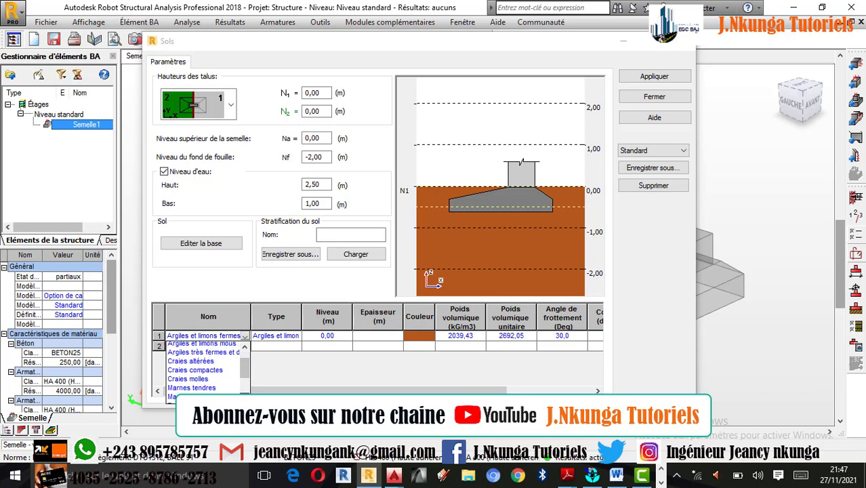
{"action": "left_click", "coordinate": [245, 399]}
{"action": "left_click", "coordinate": [245, 399]}
{"action": "left_click", "coordinate": [244, 399]}
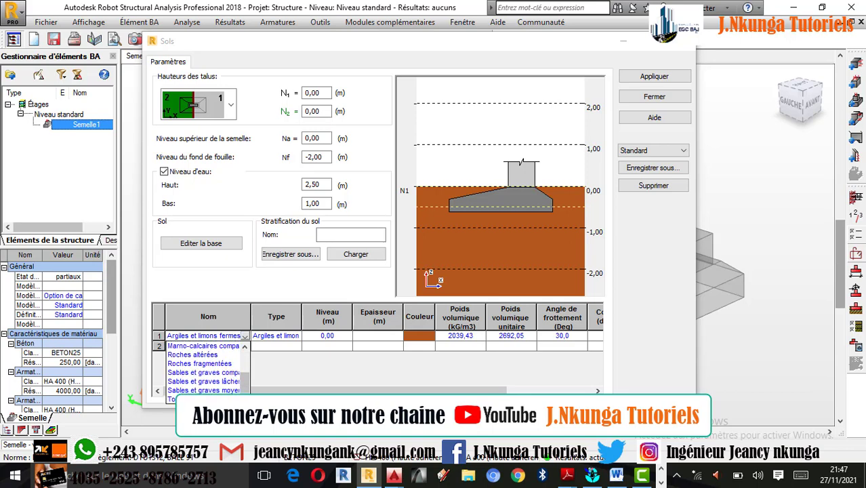
{"action": "left_click", "coordinate": [216, 382]}
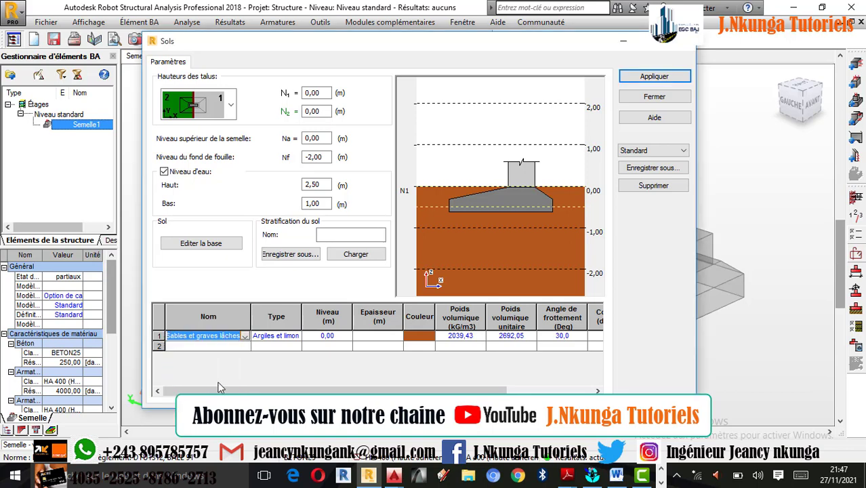
Step: Add Argiles et limons mous as the second soil layer and Argiles très fermes et dures as the third
{"action": "left_click", "coordinate": [245, 347]}
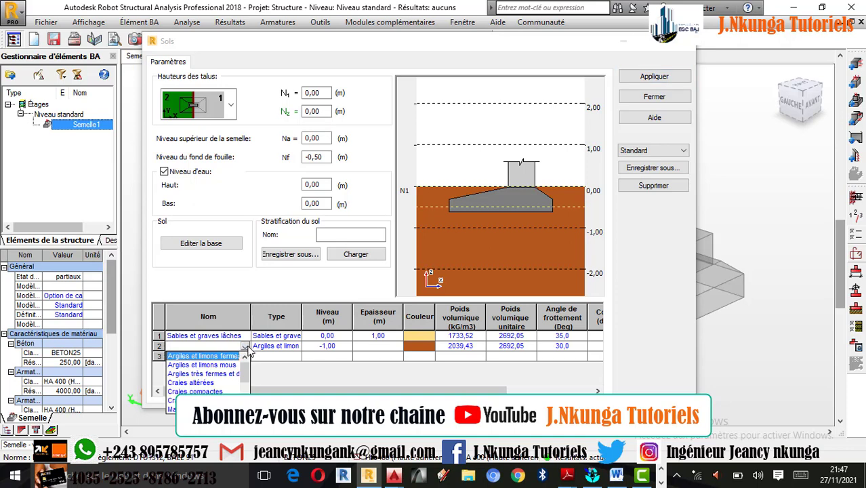
{"action": "left_click", "coordinate": [217, 366]}
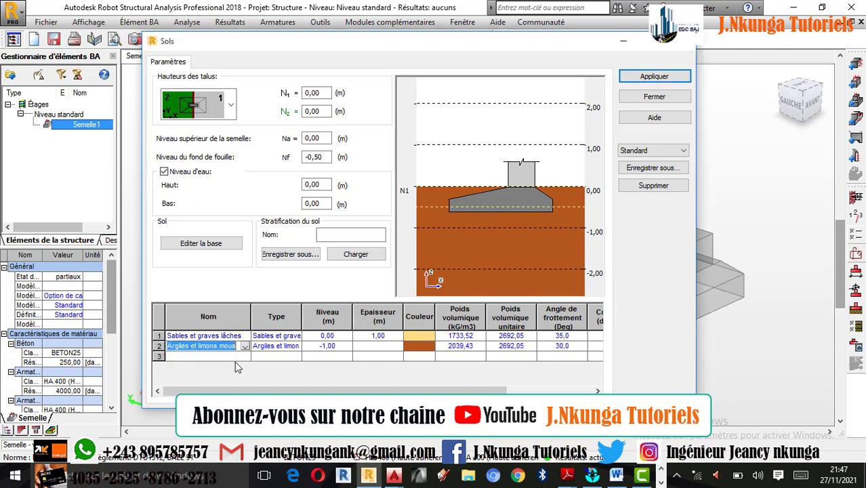
{"action": "left_click", "coordinate": [245, 357]}
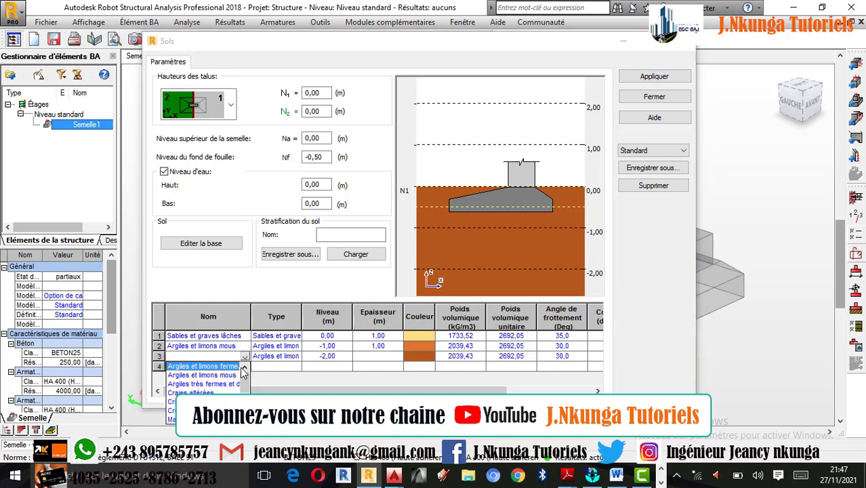
{"action": "left_click", "coordinate": [205, 384]}
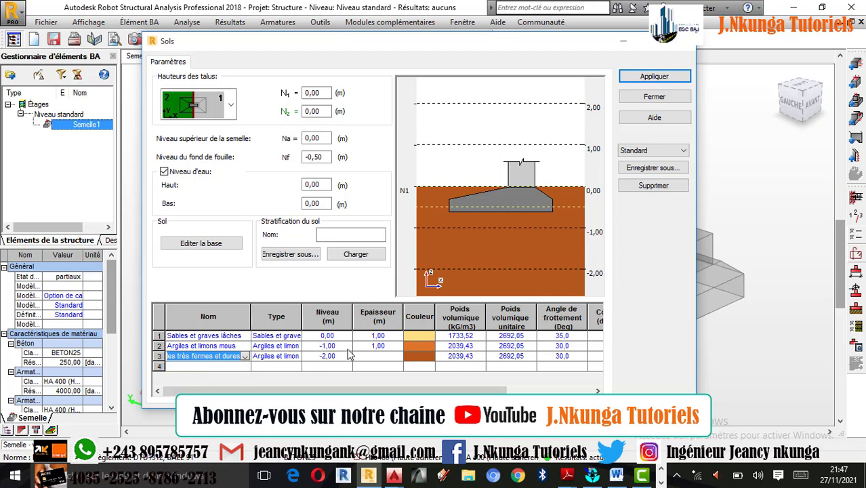
Step: Set the thickness of the Argiles et limons mous layer to 2,00 m
{"action": "left_click", "coordinate": [378, 347]}
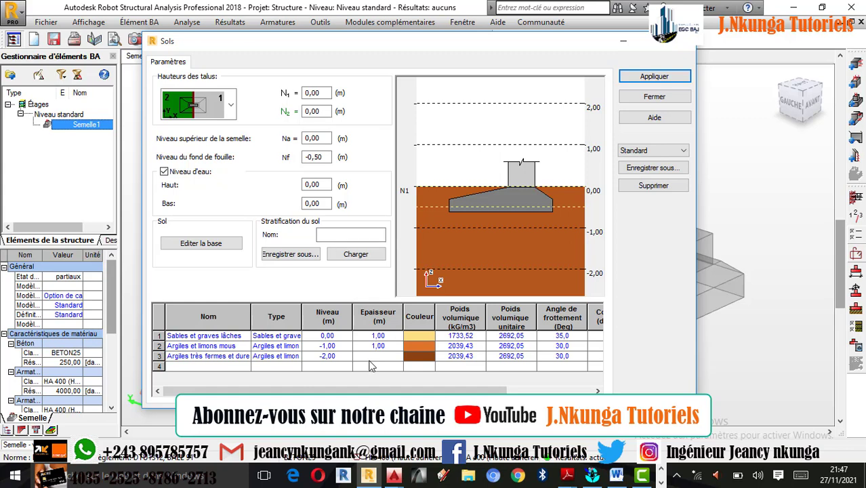
{"action": "key", "text": "BackSpace"}
{"action": "key", "text": "BackSpace"}
{"action": "type", "text": "2"}
{"action": "key", "text": "Return"}
Step: Try a level of 1,00 m for the first soil layer and set it back to 0,00 m
{"action": "left_click", "coordinate": [325, 336]}
{"action": "key", "text": "BackSpace"}
{"action": "type", "text": "1"}
{"action": "key", "text": "Return"}
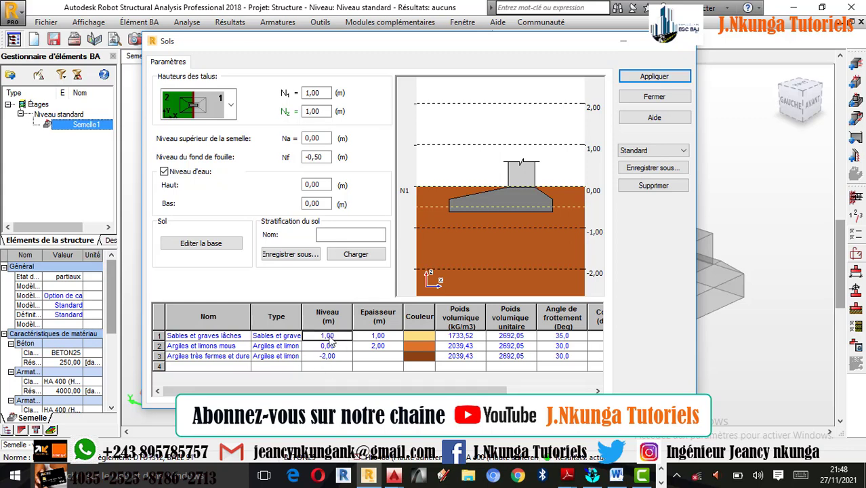
{"action": "left_click", "coordinate": [326, 336]}
{"action": "key", "text": "BackSpace"}
{"action": "type", "text": "0"}
{"action": "key", "text": "Return"}
Step: Set the excavation bottom level Nf to -2,00 m and the water levels to Haut 2,50 m and Bas 1,00 m, and apply the soil parameters
{"action": "left_click", "coordinate": [311, 138]}
{"action": "double_click", "coordinate": [310, 138]}
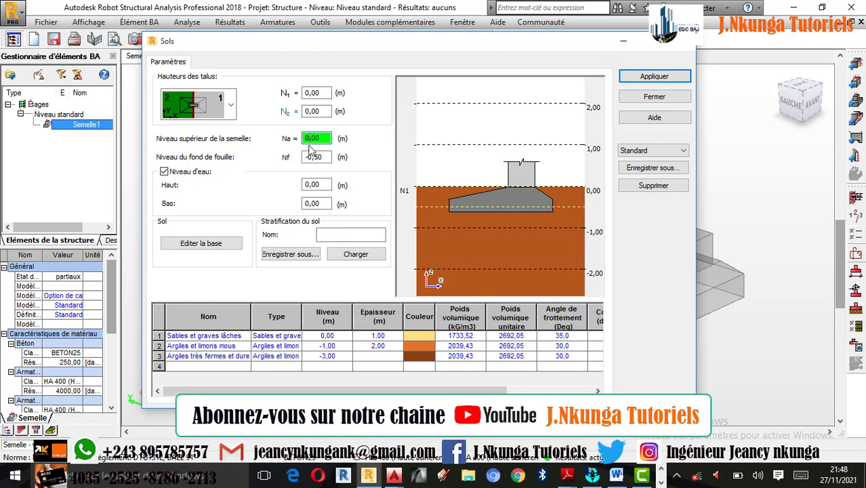
{"action": "double_click", "coordinate": [313, 157]}
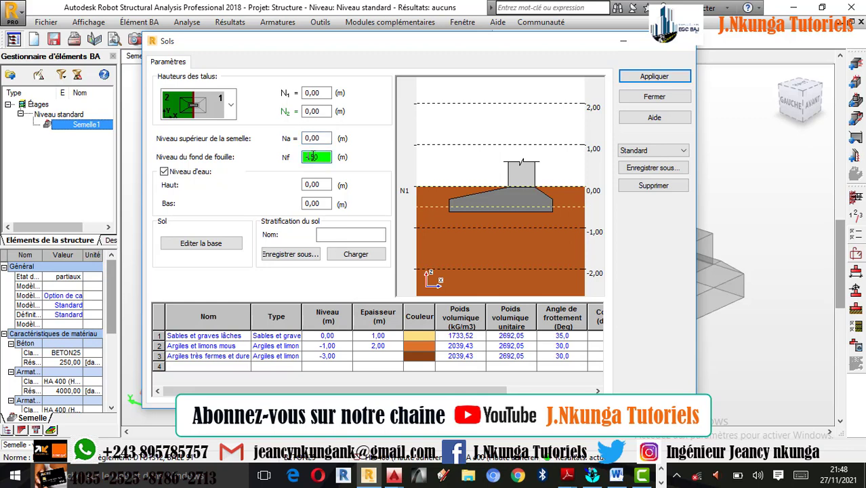
{"action": "type", "text": "-2,50"}
{"action": "double_click", "coordinate": [311, 187]}
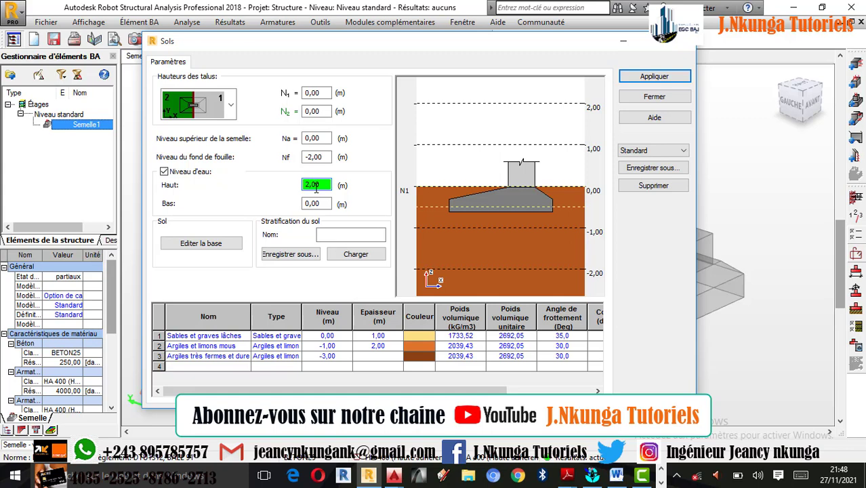
{"action": "double_click", "coordinate": [311, 203]}
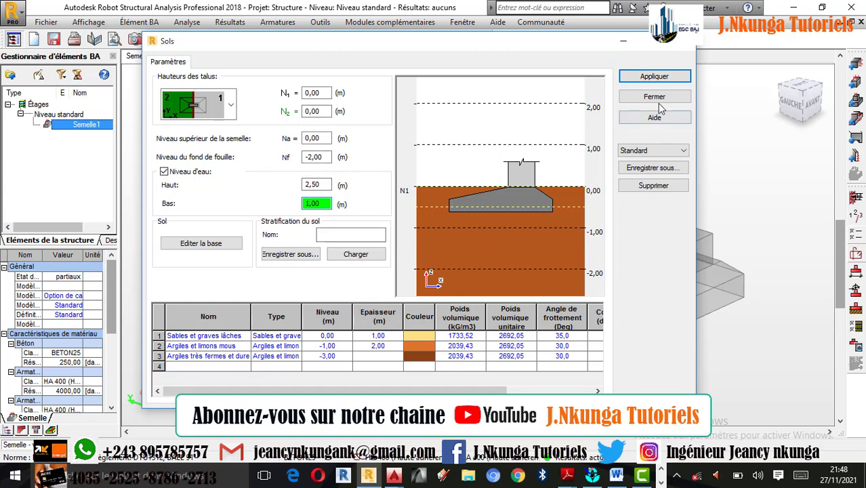
{"action": "left_click", "coordinate": [647, 76]}
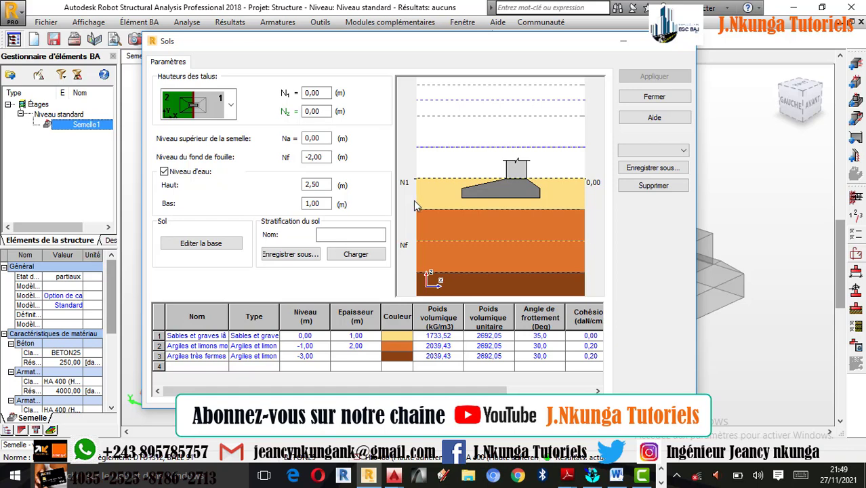
Step: Try an excavation bottom level Nf of -1,00 m, set it back to -2,00 m and apply
{"action": "double_click", "coordinate": [313, 156]}
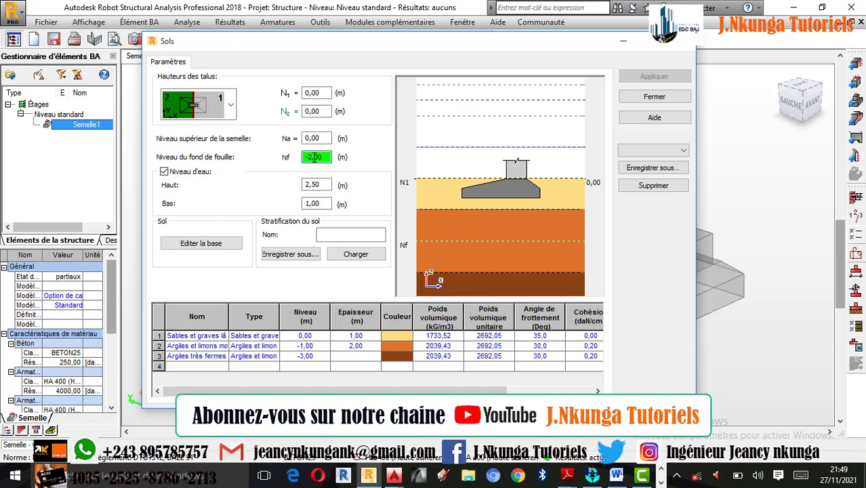
{"action": "type", "text": "-4,00"}
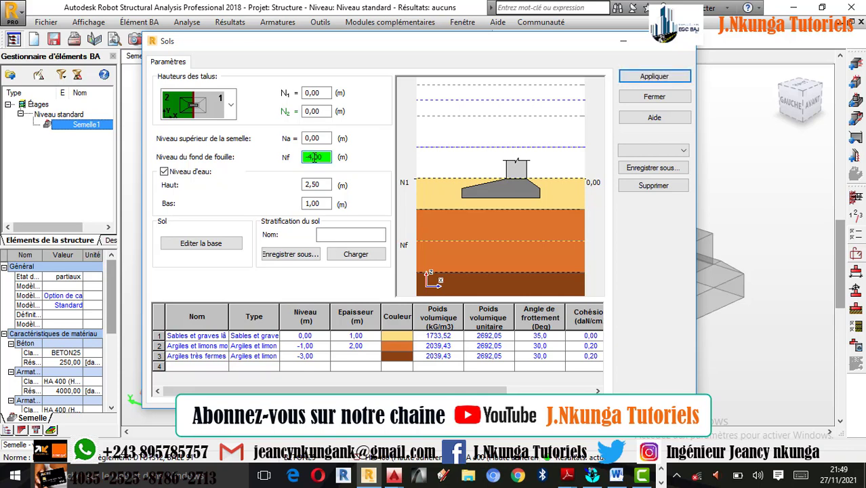
{"action": "left_click", "coordinate": [654, 77]}
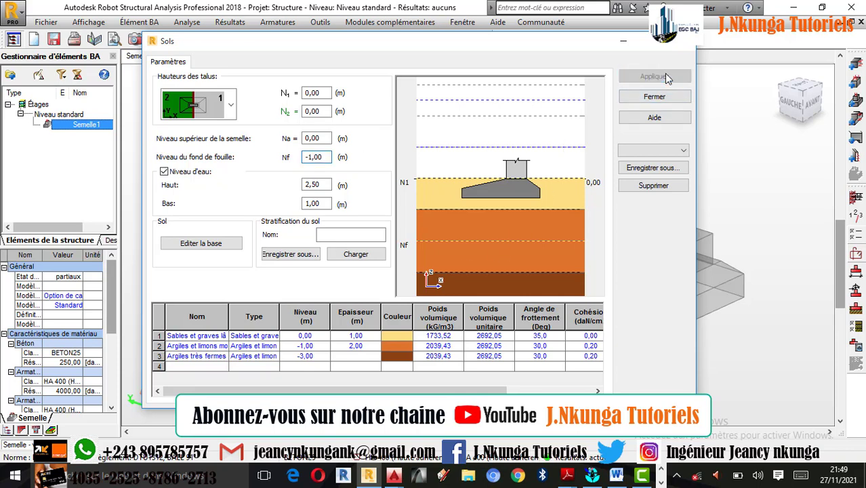
{"action": "double_click", "coordinate": [312, 157]}
{"action": "type", "text": "-2,00"}
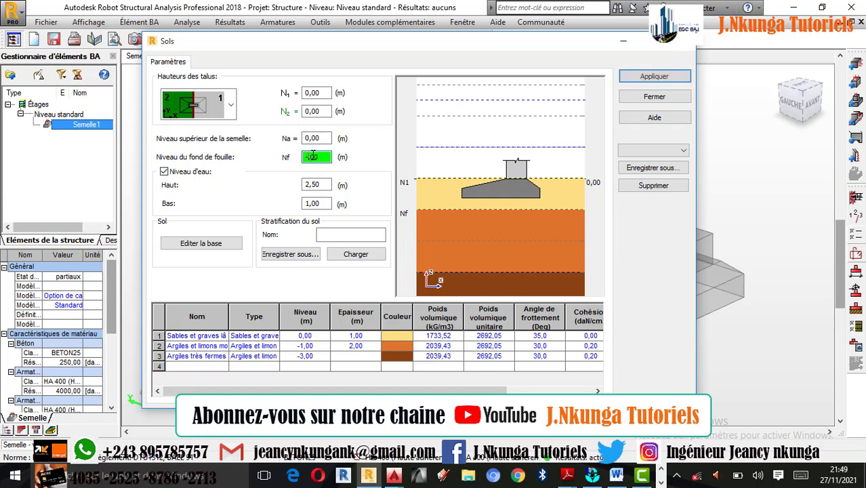
{"action": "left_click", "coordinate": [654, 76]}
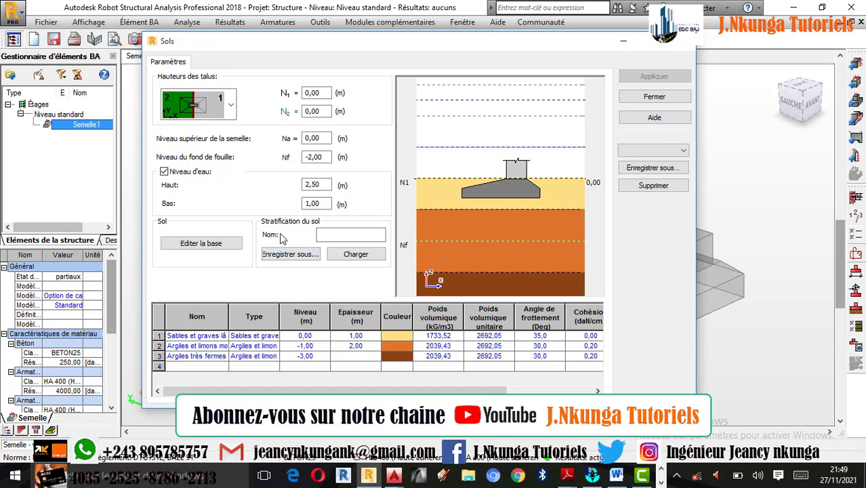
{"action": "left_click", "coordinate": [334, 238]}
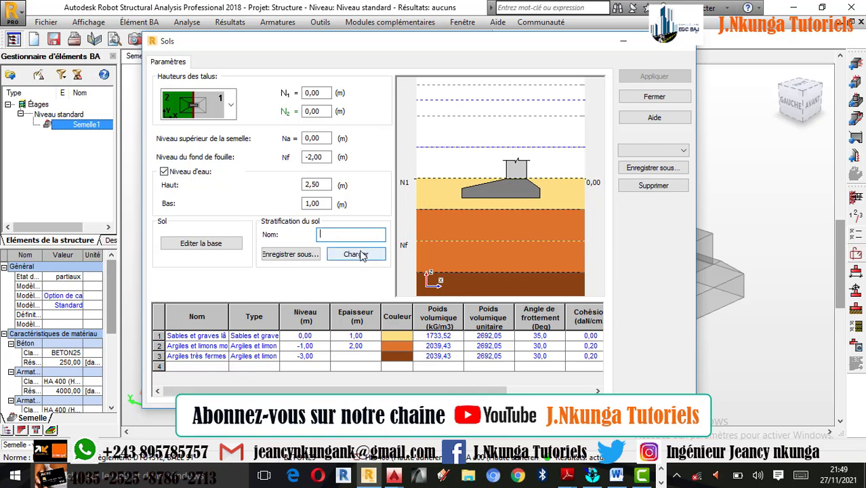
{"action": "left_click", "coordinate": [360, 255]}
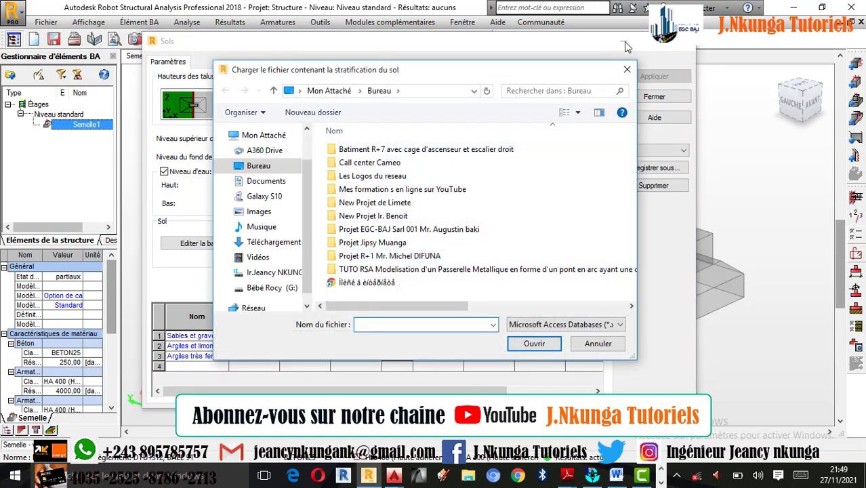
{"action": "left_click", "coordinate": [627, 69]}
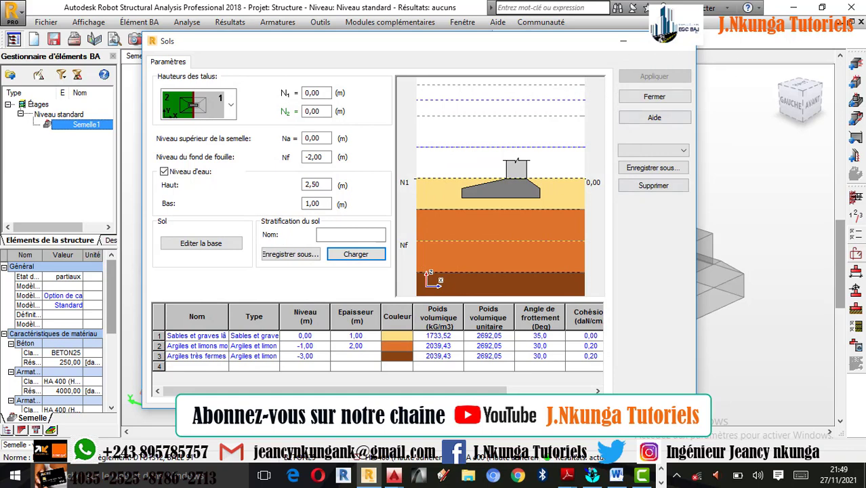
Step: Close the soil definition and set the sliding (Glissement) and overturning (Renversement) safety coefficients to 1,25 in the geotechnical options
{"action": "left_click", "coordinate": [680, 42]}
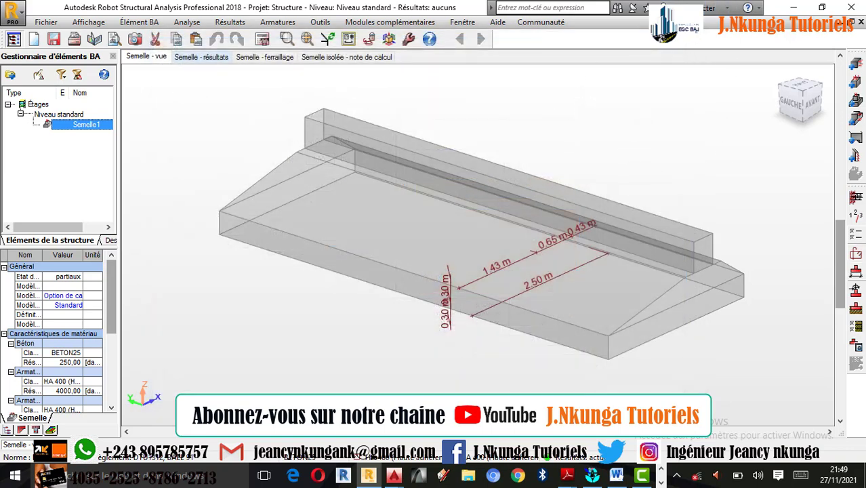
{"action": "left_click", "coordinate": [858, 328]}
{"action": "double_click", "coordinate": [428, 224]}
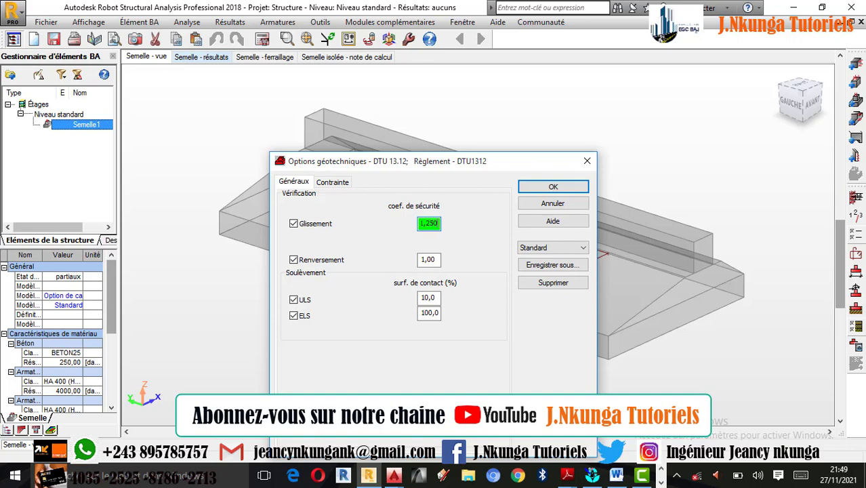
{"action": "left_click", "coordinate": [435, 260]}
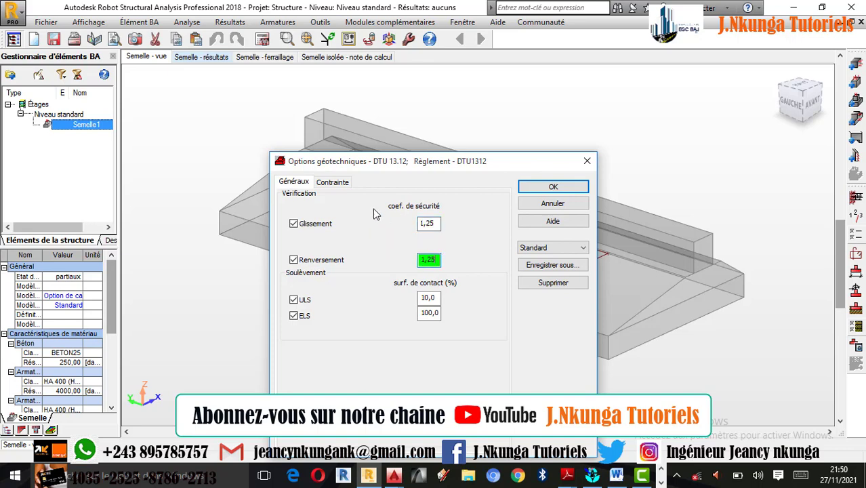
Step: Choose Laboratoire as the soil stress calculation method and confirm the geotechnical options
{"action": "left_click", "coordinate": [335, 184]}
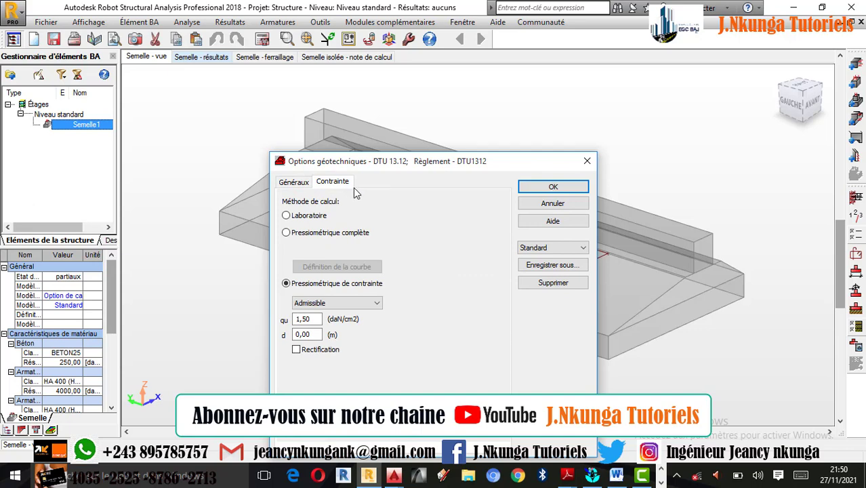
{"action": "left_click", "coordinate": [303, 218]}
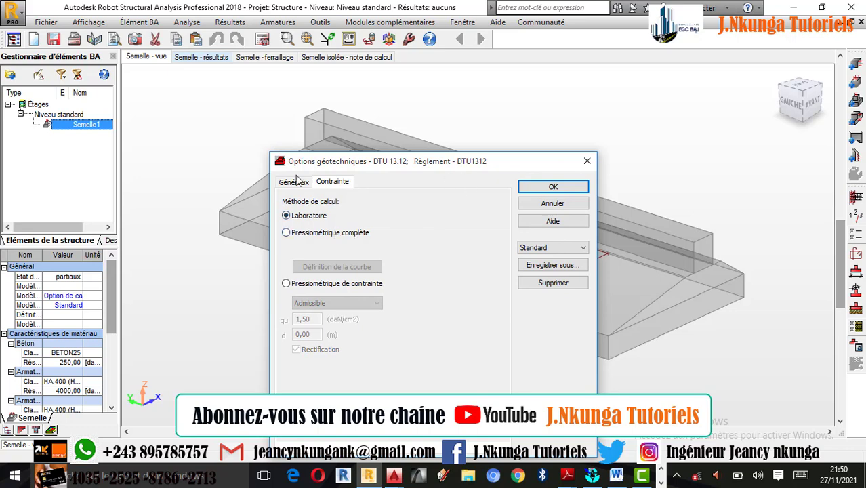
{"action": "left_click", "coordinate": [553, 187]}
{"action": "scroll", "coordinate": [581, 224], "scroll_direction": "down", "scroll_amount": 3}
{"action": "scroll", "coordinate": [547, 218], "scroll_direction": "up", "scroll_amount": 4}
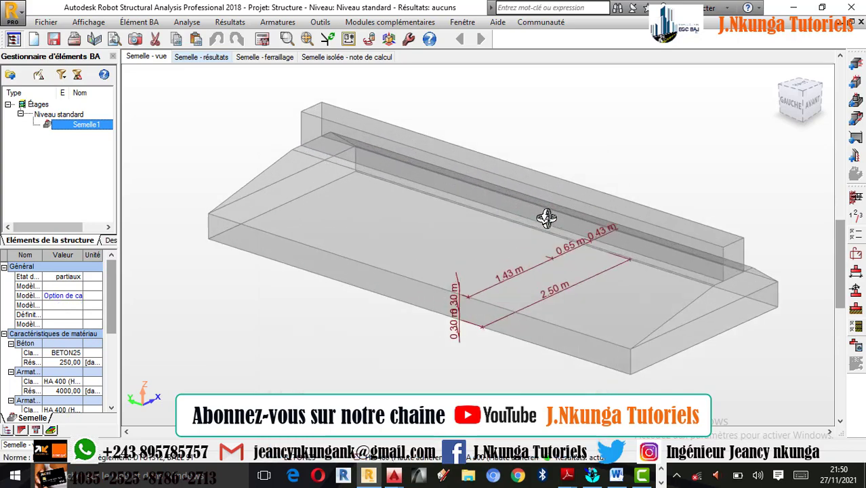
{"action": "left_click_drag", "start_coordinate": [577, 256], "coordinate": [565, 284]}
{"action": "scroll", "coordinate": [500, 274], "scroll_direction": "down", "scroll_amount": 2}
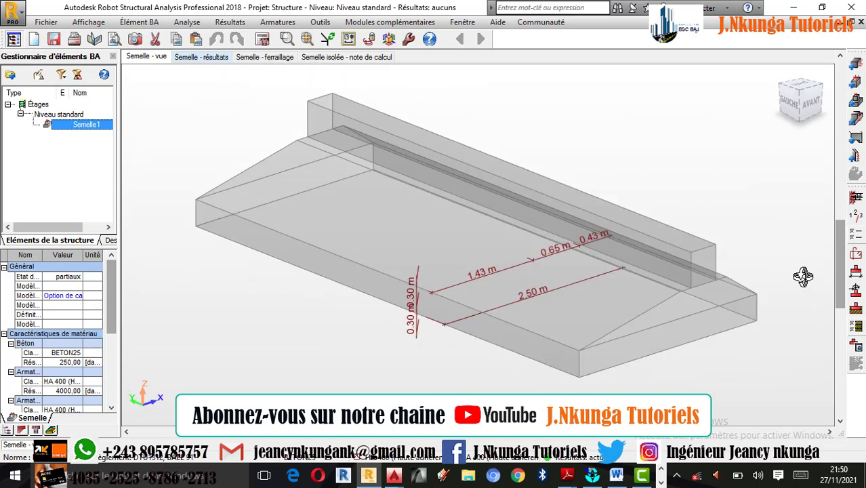